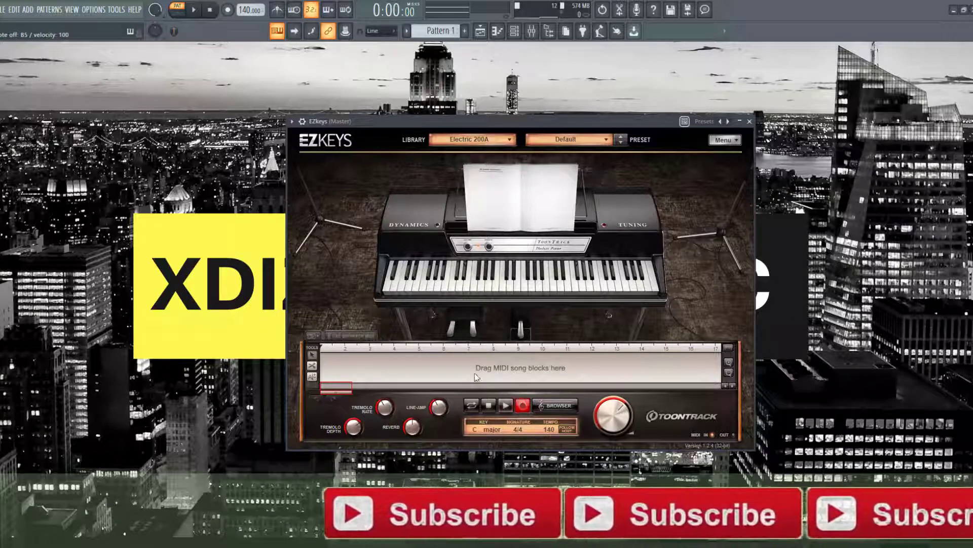
- Add an empty chord block at bar 1 of the EZkeys song track and return the playhead to the start
{"action": "key", "text": "F6"}
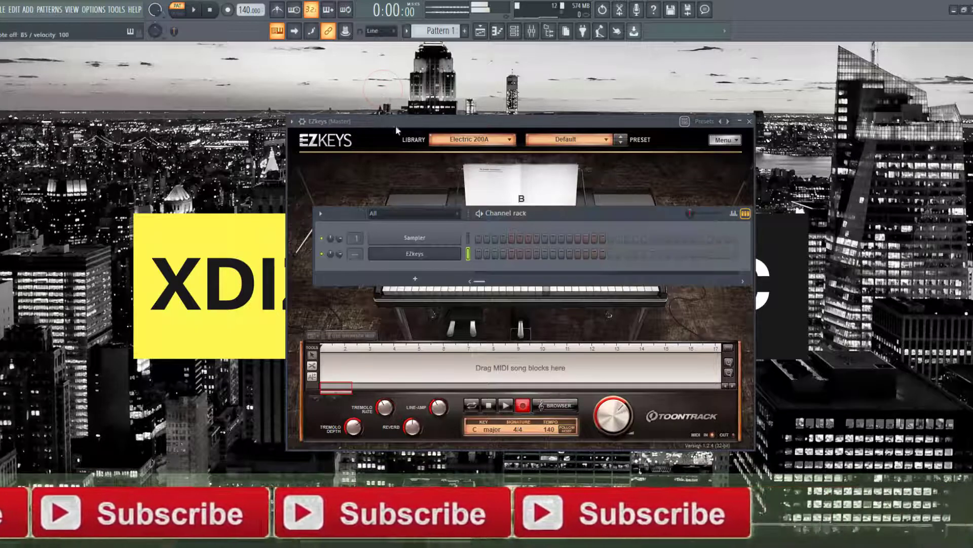
{"action": "left_click", "coordinate": [494, 406]}
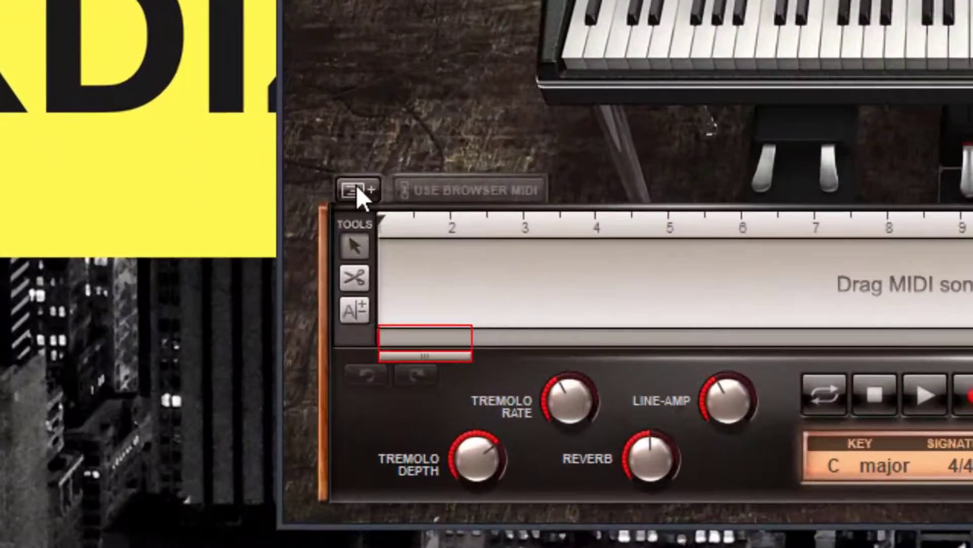
{"action": "left_click", "coordinate": [358, 191]}
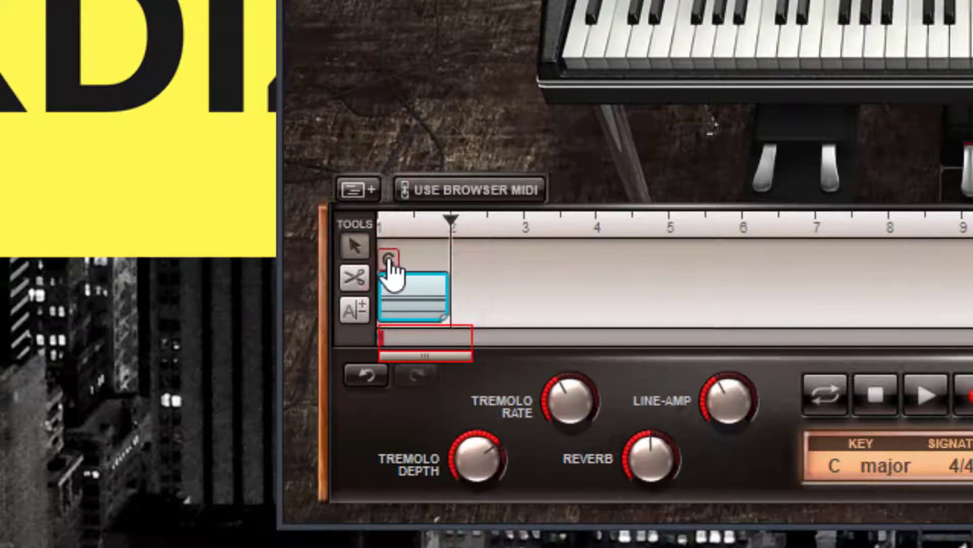
{"action": "left_click", "coordinate": [394, 218]}
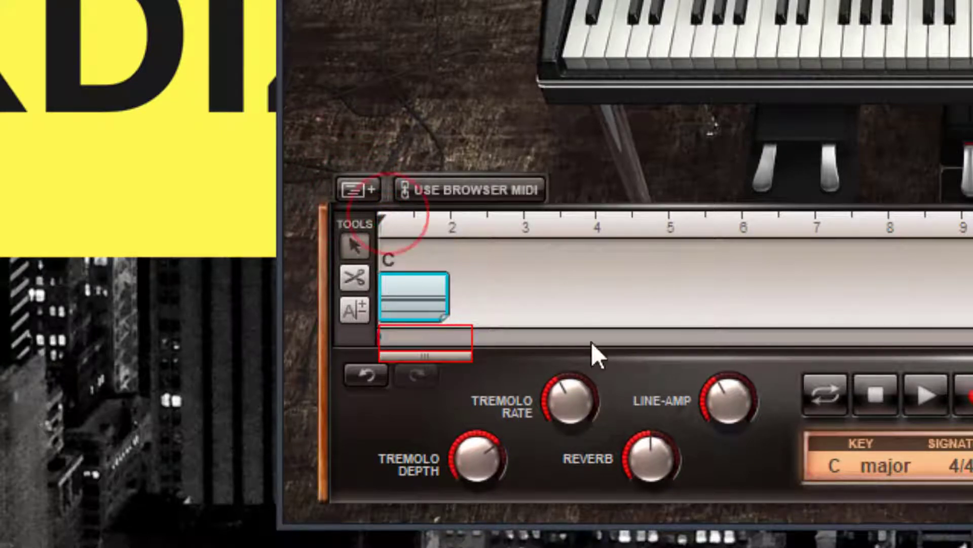
- Play the C chord block twice from the start of the song track, stopping playback each time
{"action": "left_click", "coordinate": [876, 396]}
{"action": "left_click", "coordinate": [921, 392]}
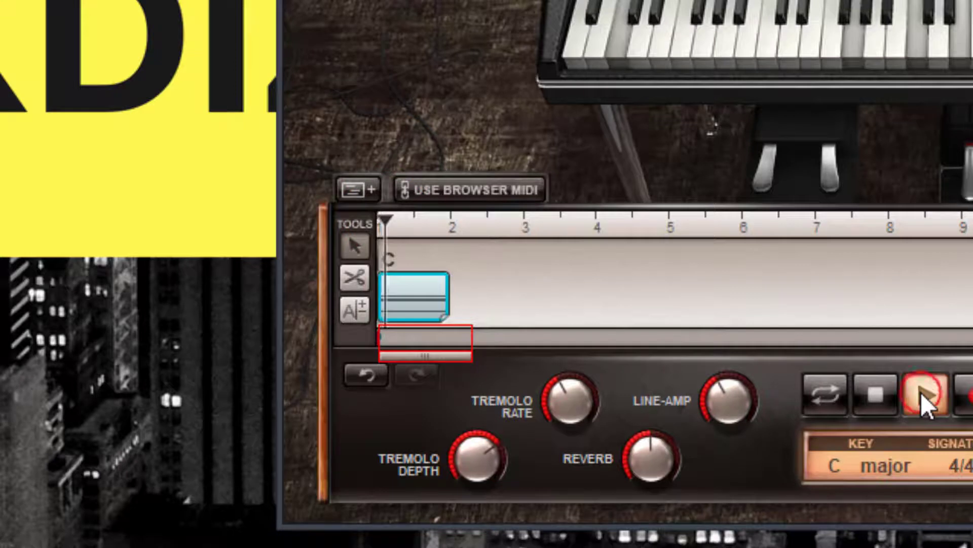
{"action": "left_click", "coordinate": [881, 391]}
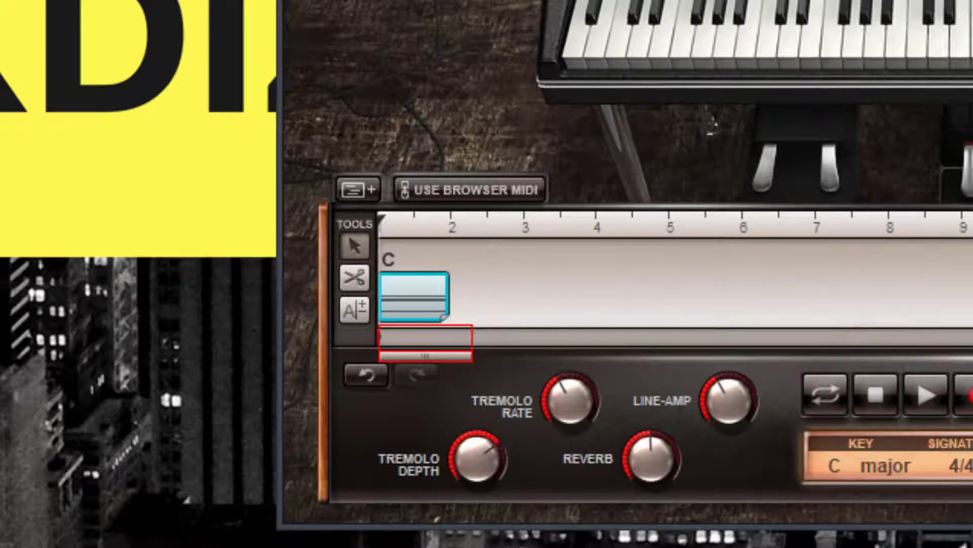
{"action": "left_click", "coordinate": [924, 394]}
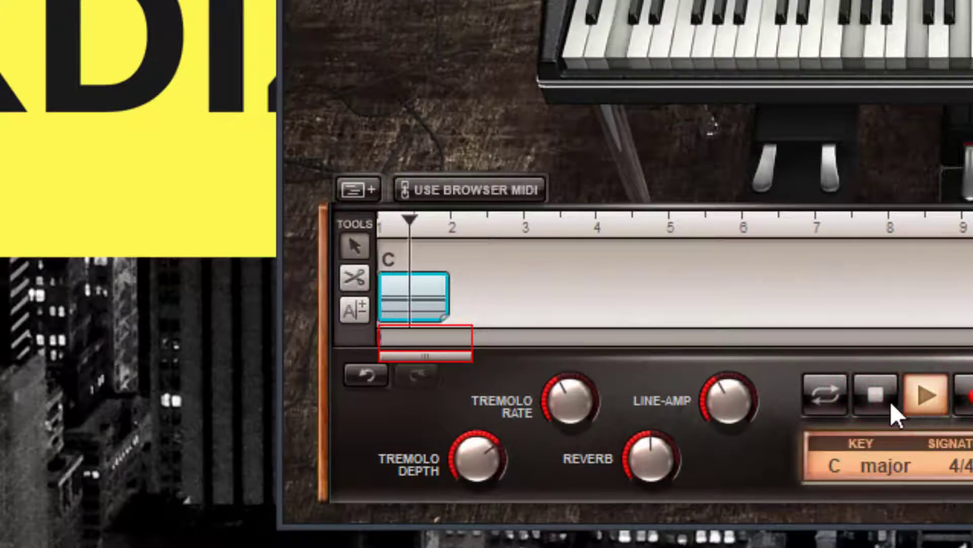
{"action": "left_click", "coordinate": [875, 394]}
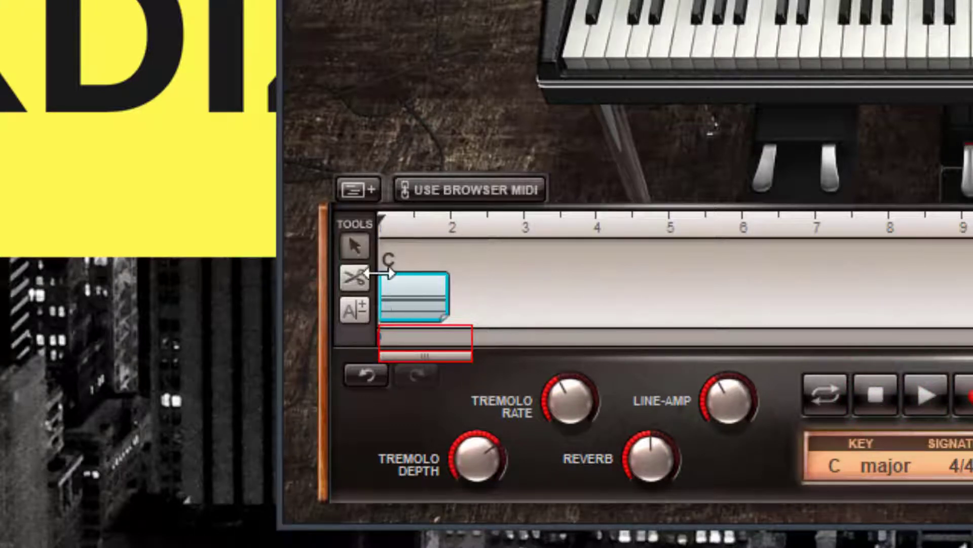
- Audition various major and minor chords for the C block on the chord wheel, ending with F#m
{"action": "left_click", "coordinate": [389, 260]}
{"action": "left_click", "coordinate": [390, 264]}
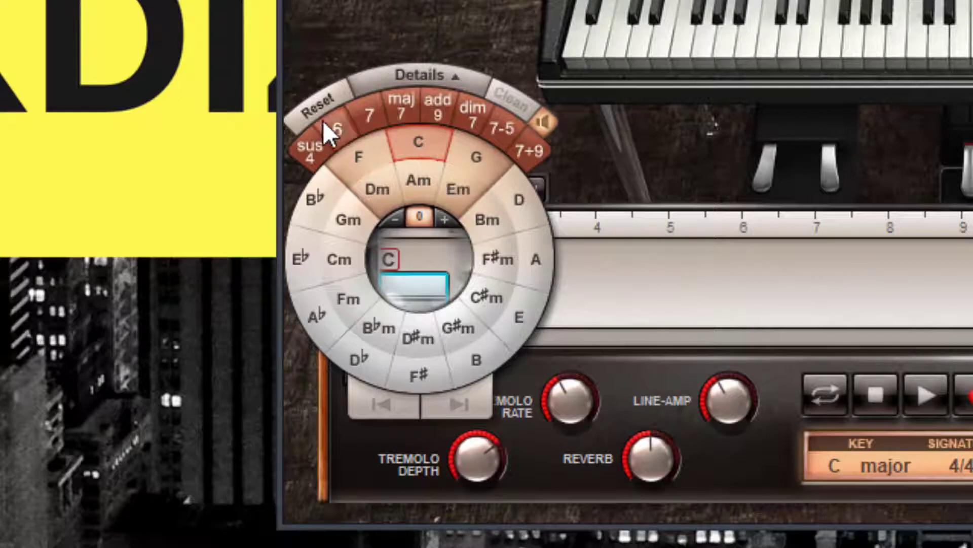
{"action": "left_click", "coordinate": [491, 224]}
{"action": "left_click", "coordinate": [495, 253]}
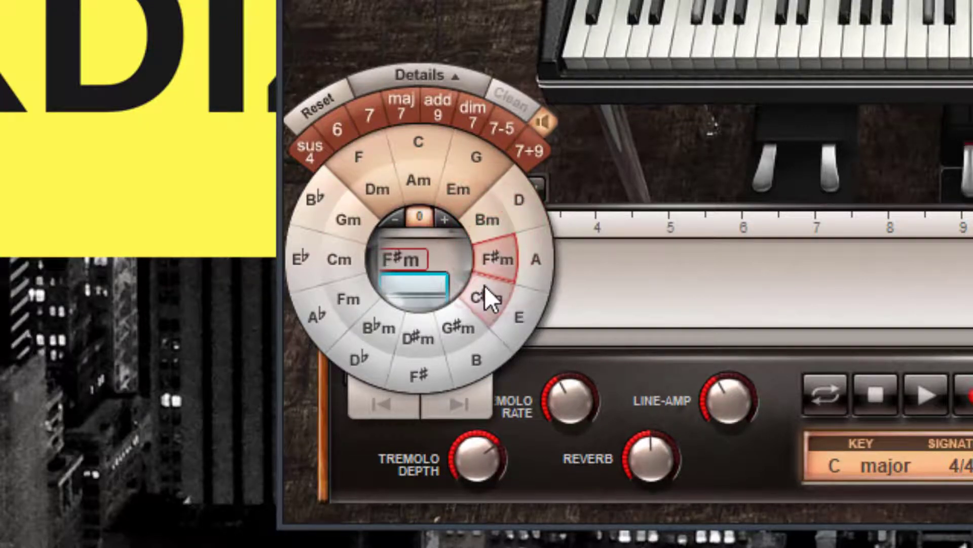
{"action": "left_click", "coordinate": [485, 289]}
{"action": "left_click", "coordinate": [499, 261]}
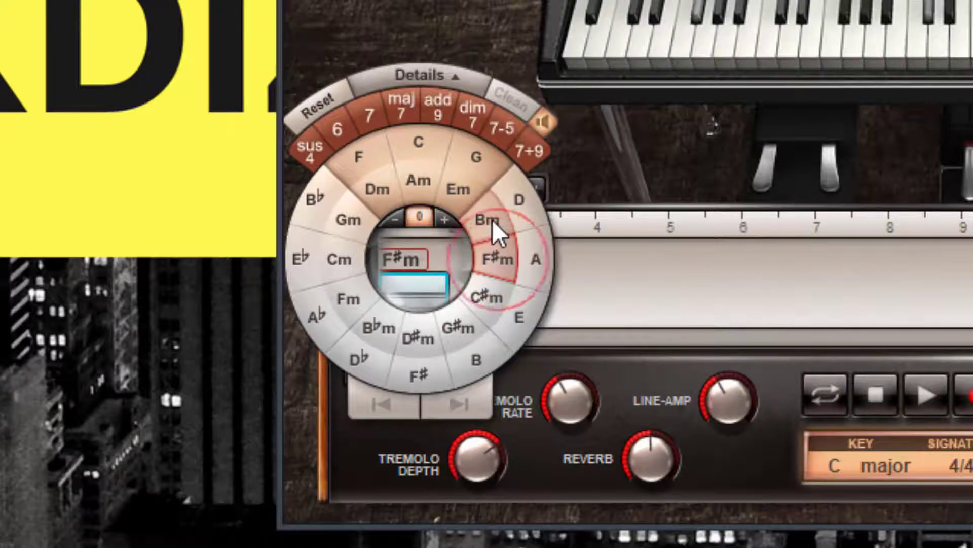
{"action": "left_click", "coordinate": [492, 228]}
{"action": "left_click", "coordinate": [453, 328]}
{"action": "left_click", "coordinate": [418, 335]}
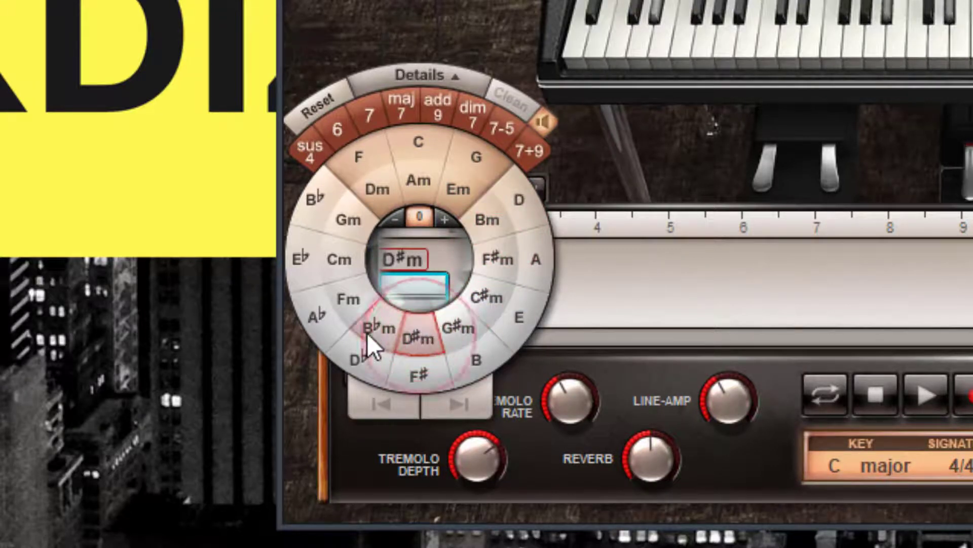
{"action": "left_click", "coordinate": [369, 331]}
{"action": "left_click", "coordinate": [348, 301]}
{"action": "left_click", "coordinate": [361, 356]}
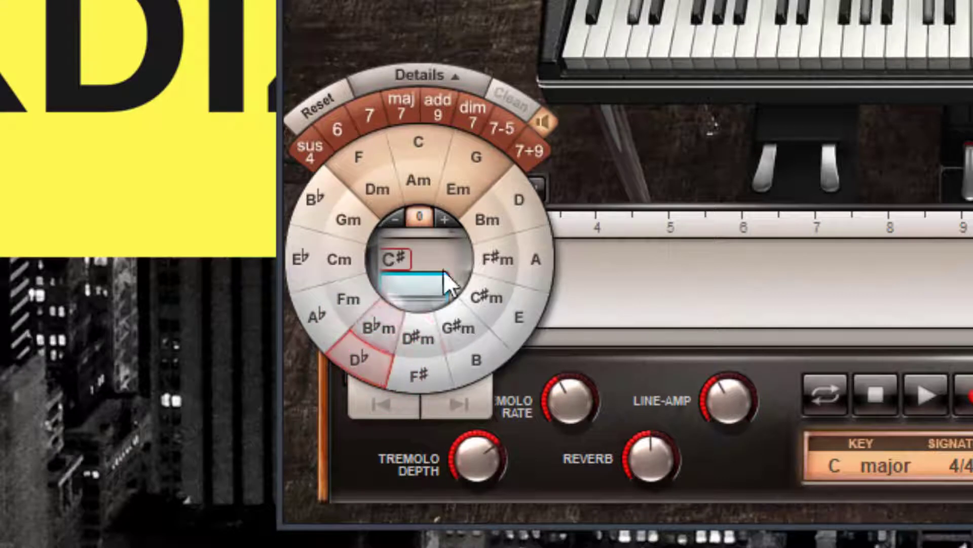
{"action": "left_click", "coordinate": [497, 263]}
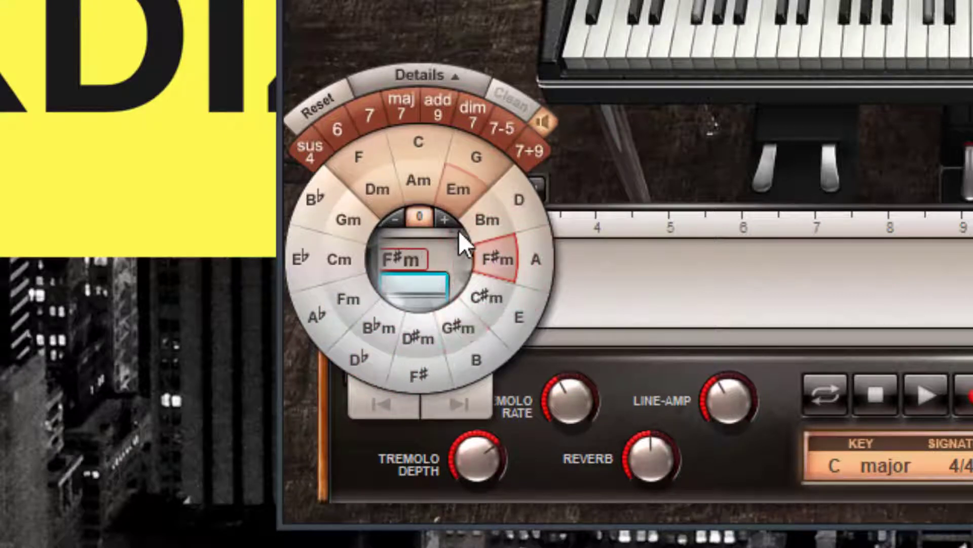
{"action": "left_click", "coordinate": [649, 278]}
{"action": "left_click", "coordinate": [521, 301]}
- Insert another chord block at bar 1 and change the F#m block's chord to Gm
{"action": "left_click", "coordinate": [359, 190]}
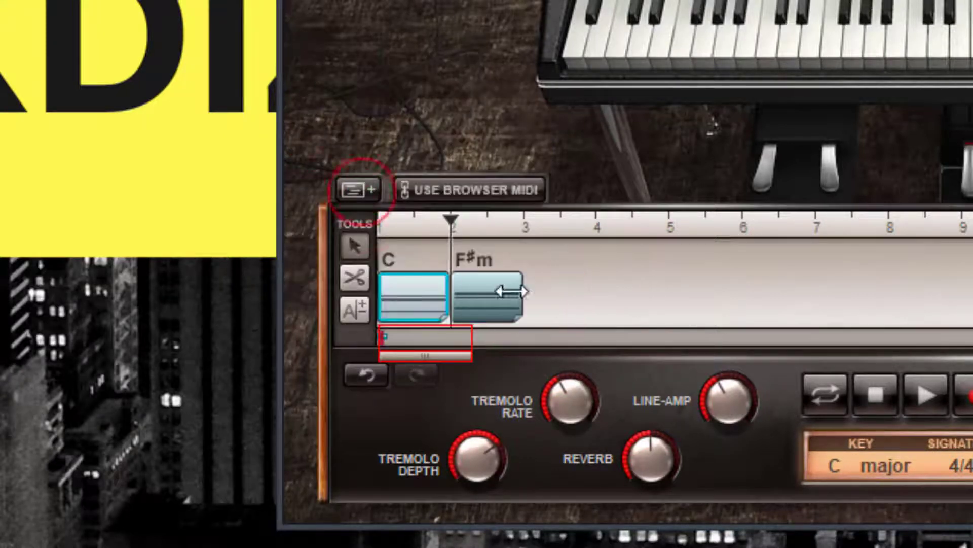
{"action": "left_click", "coordinate": [486, 293]}
{"action": "left_click", "coordinate": [469, 259]}
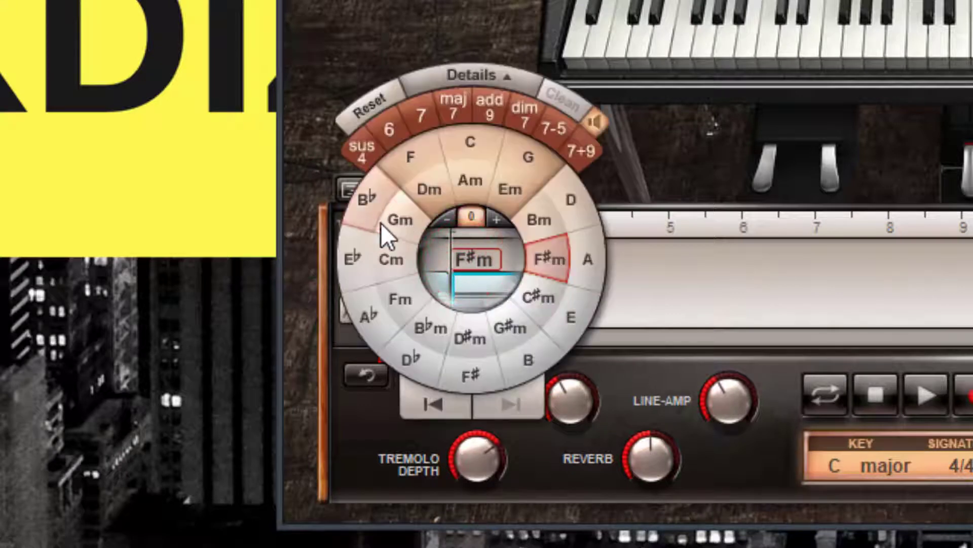
{"action": "left_click", "coordinate": [388, 228]}
{"action": "left_click", "coordinate": [745, 298]}
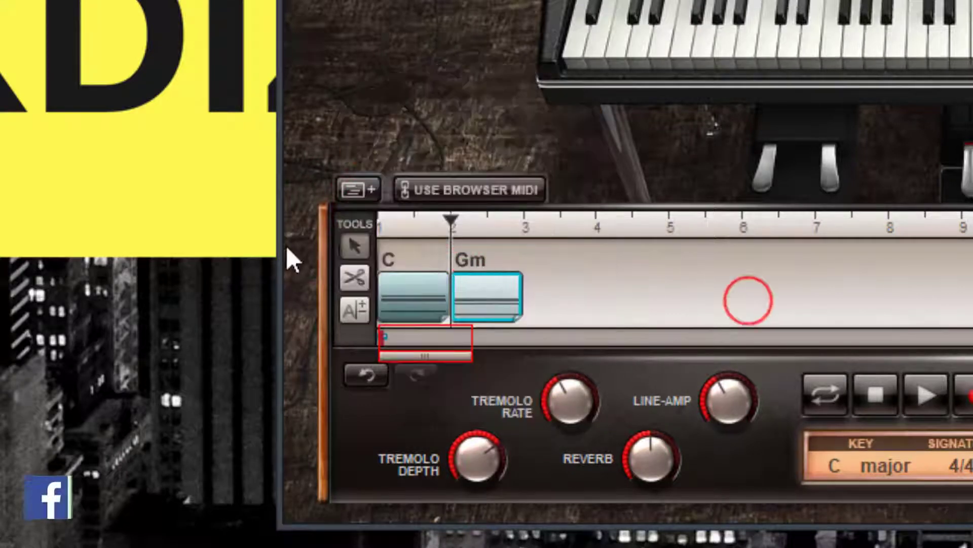
- Stretch the Gm block to two bars, ending at bar 4, and set its section type to Outro
{"action": "left_click_drag", "start_coordinate": [517, 291], "coordinate": [637, 292]}
{"action": "left_click", "coordinate": [522, 293]}
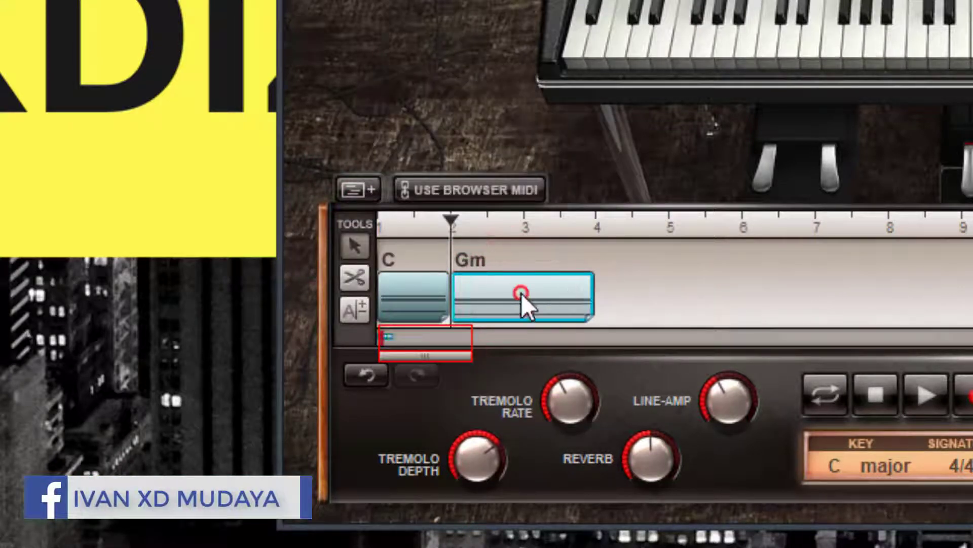
{"action": "left_click", "coordinate": [521, 293]}
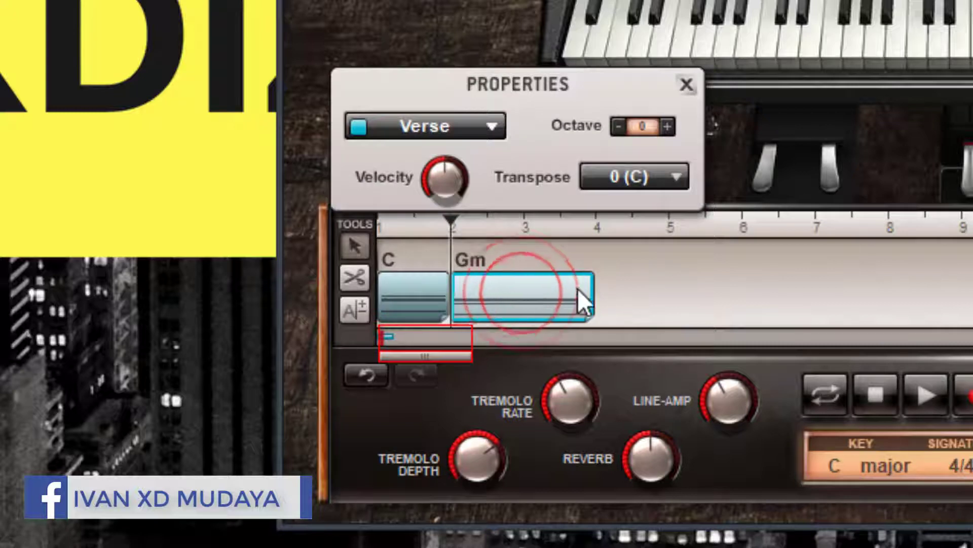
{"action": "left_click", "coordinate": [452, 124]}
{"action": "left_click", "coordinate": [363, 186]}
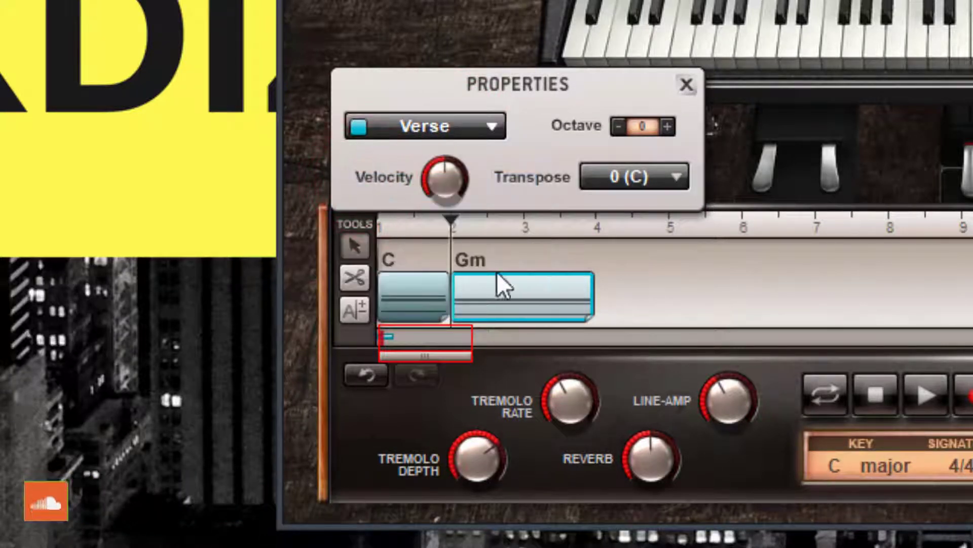
{"action": "left_click", "coordinate": [422, 127]}
{"action": "left_click", "coordinate": [367, 296]}
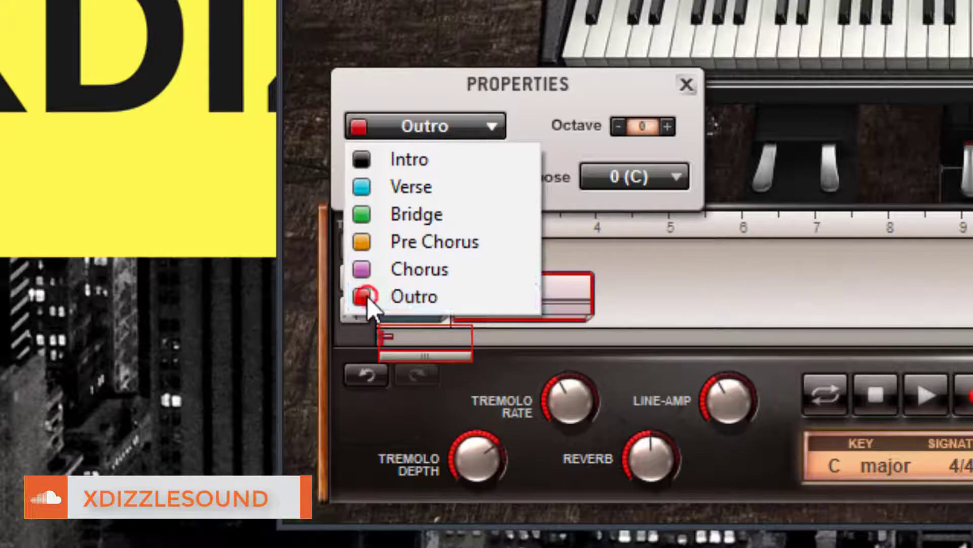
{"action": "left_click", "coordinate": [670, 175]}
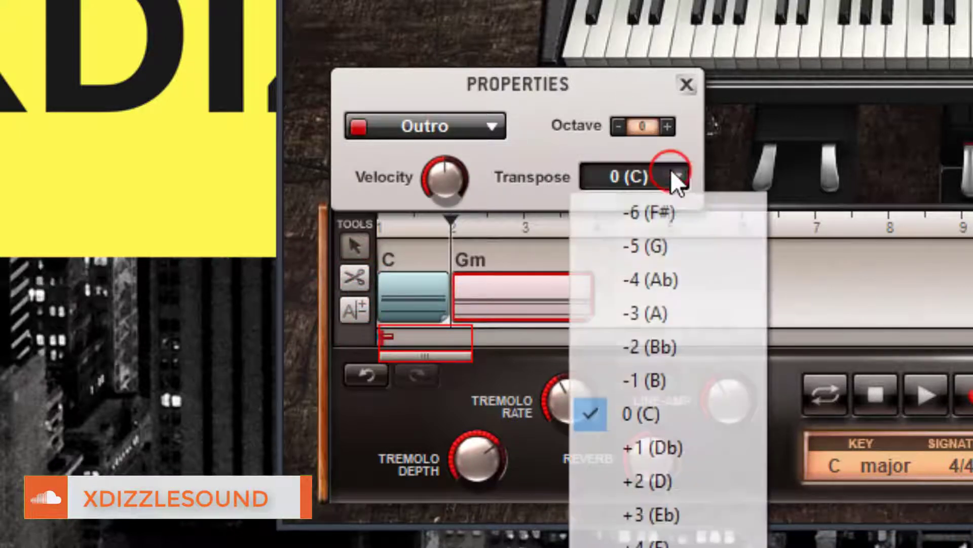
{"action": "left_click", "coordinate": [686, 84]}
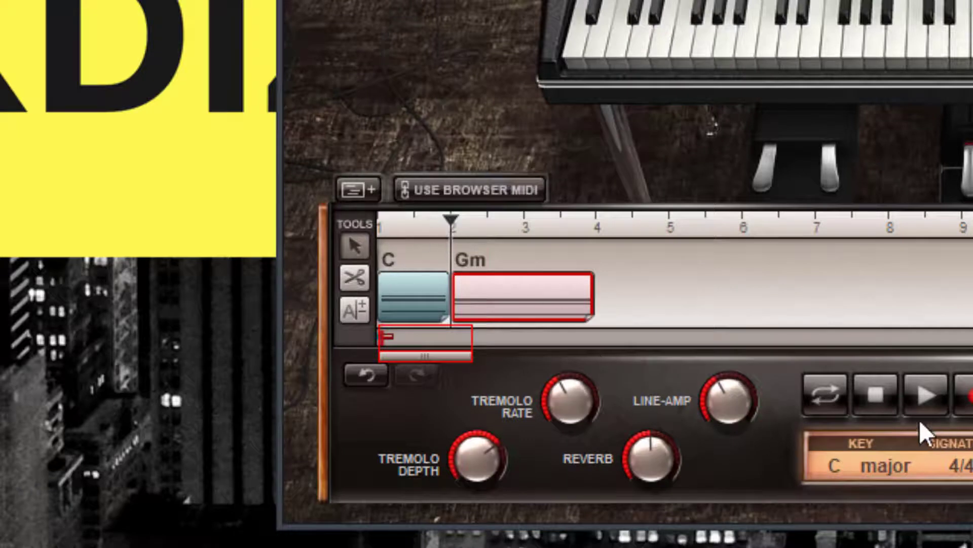
- Play the C and Gm blocks from the start of the song track, then stop playback
{"action": "left_click", "coordinate": [880, 390]}
{"action": "left_click", "coordinate": [925, 395]}
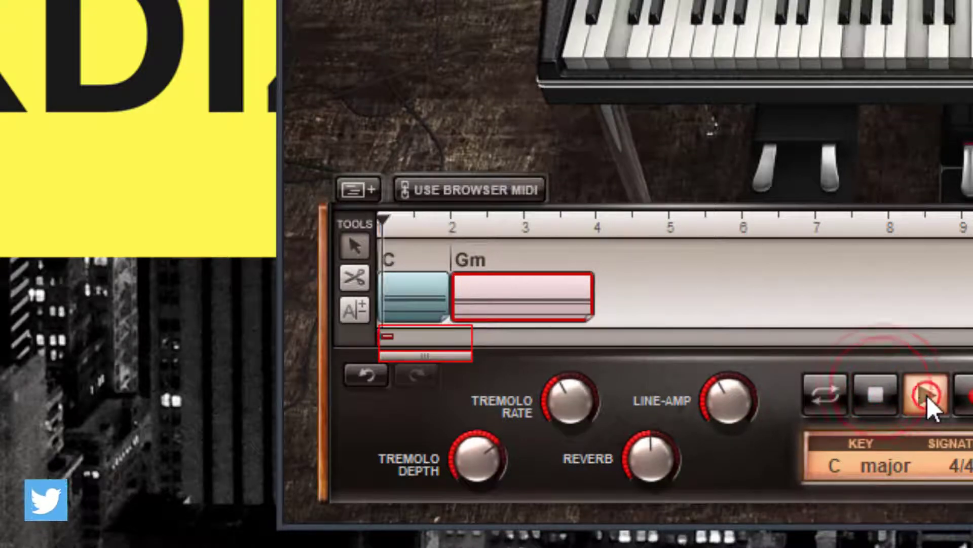
{"action": "left_click", "coordinate": [880, 395]}
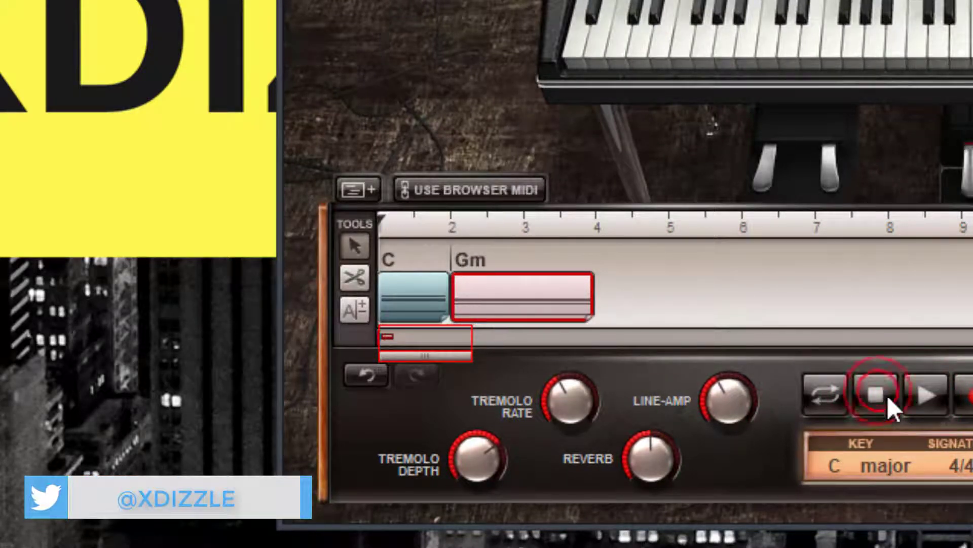
- Enable looping, extend the loop region to bar 4 to cover both blocks, and check it by playing the track
{"action": "left_click", "coordinate": [825, 394]}
{"action": "mouse_move", "coordinate": [569, 237]}
{"action": "left_mouse_down"}
{"action": "mouse_move", "coordinate": [600, 236]}
{"action": "mouse_move", "coordinate": [570, 234]}
{"action": "left_mouse_up"}
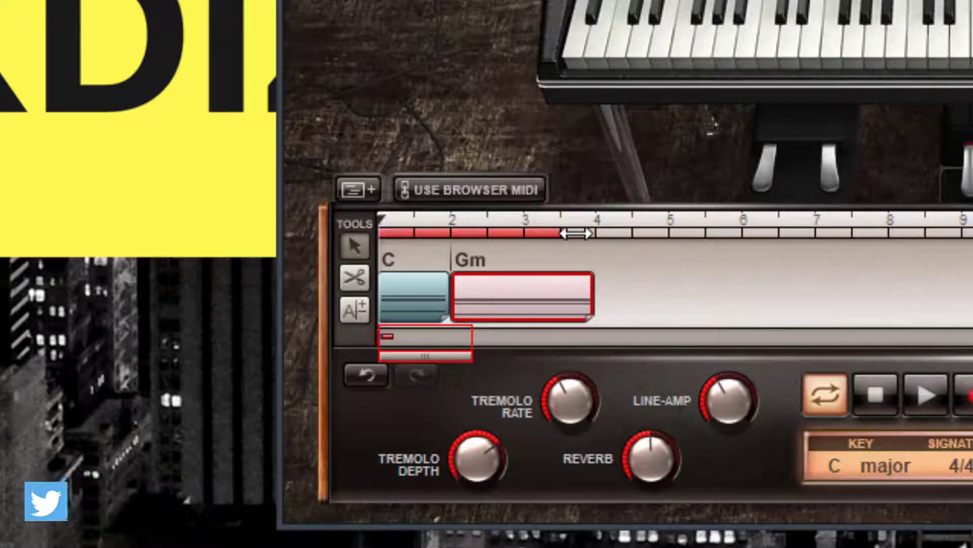
{"action": "left_click", "coordinate": [915, 394]}
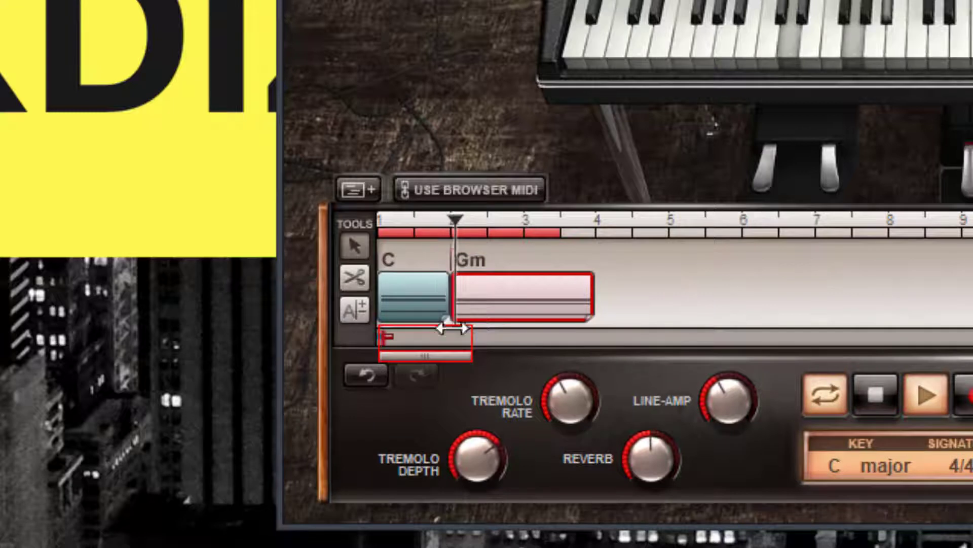
{"action": "left_click_drag", "start_coordinate": [560, 235], "coordinate": [598, 240]}
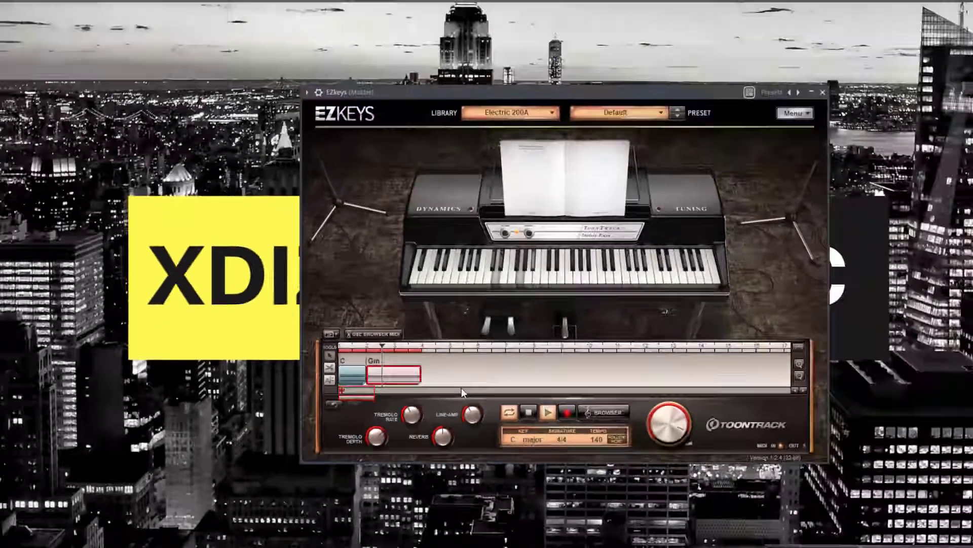
{"action": "left_click", "coordinate": [528, 411]}
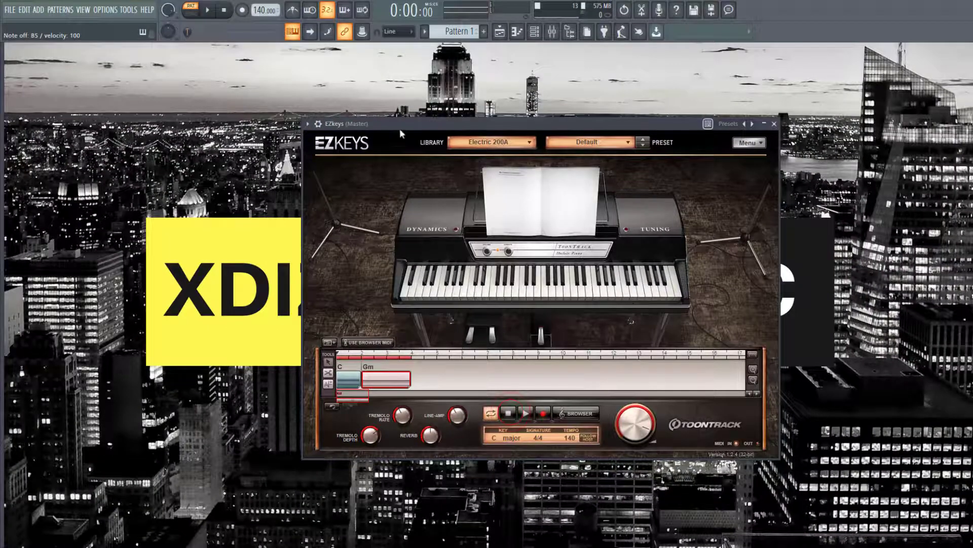
- Show the channel rack and add a GMS synthesizer channel to it
{"action": "left_click", "coordinate": [539, 38]}
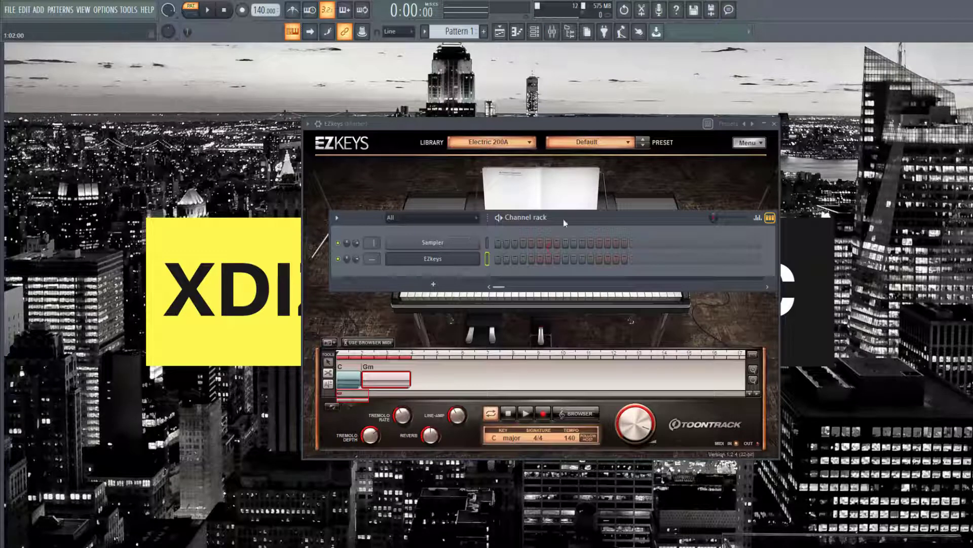
{"action": "left_click_drag", "start_coordinate": [564, 219], "coordinate": [574, 187]}
{"action": "left_click", "coordinate": [445, 252]}
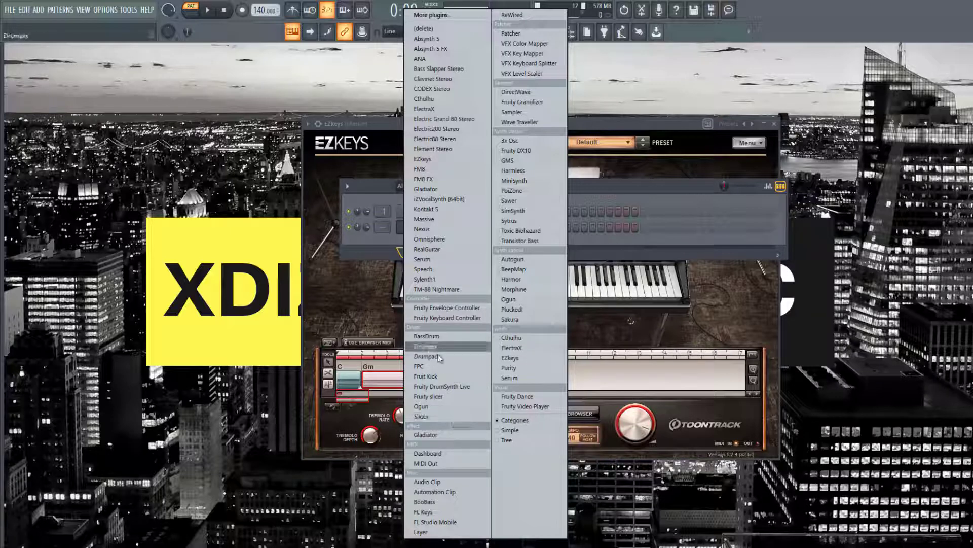
{"action": "left_click", "coordinate": [510, 162]}
{"action": "left_click", "coordinate": [418, 181]}
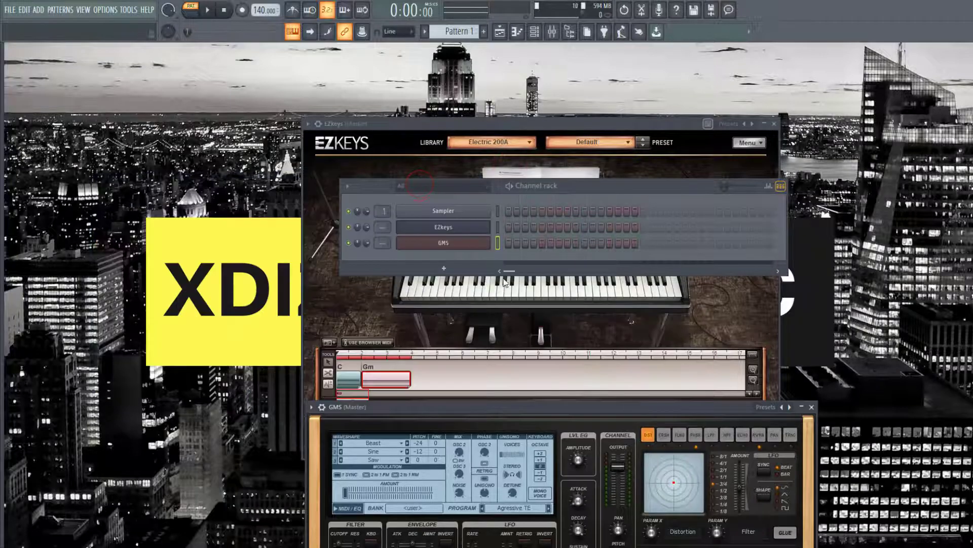
- Rearrange the EZkeys window and the channel rack so that all three channels are clear of the plugin window
{"action": "left_click_drag", "start_coordinate": [532, 128], "coordinate": [535, 216]}
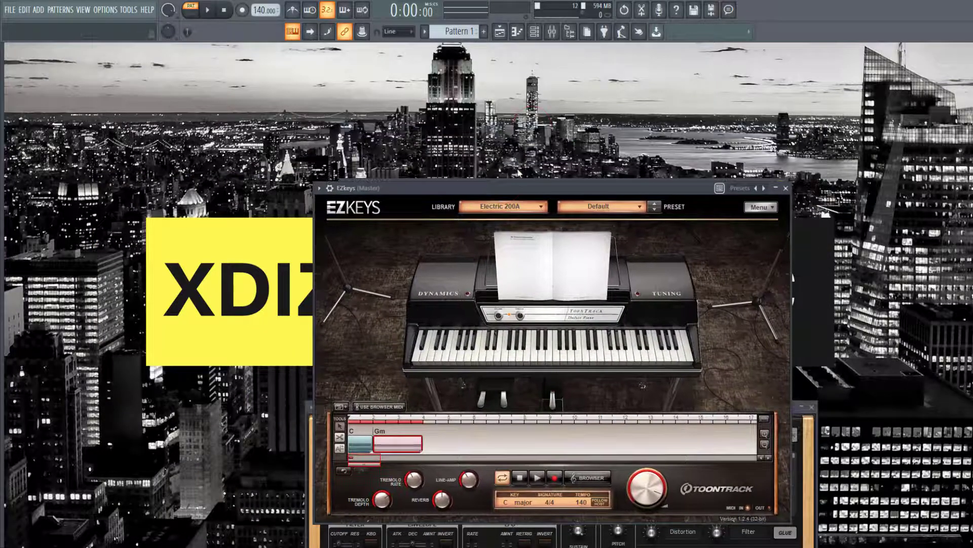
{"action": "left_click", "coordinate": [577, 188]}
{"action": "left_click_drag", "start_coordinate": [577, 188], "coordinate": [581, 115]}
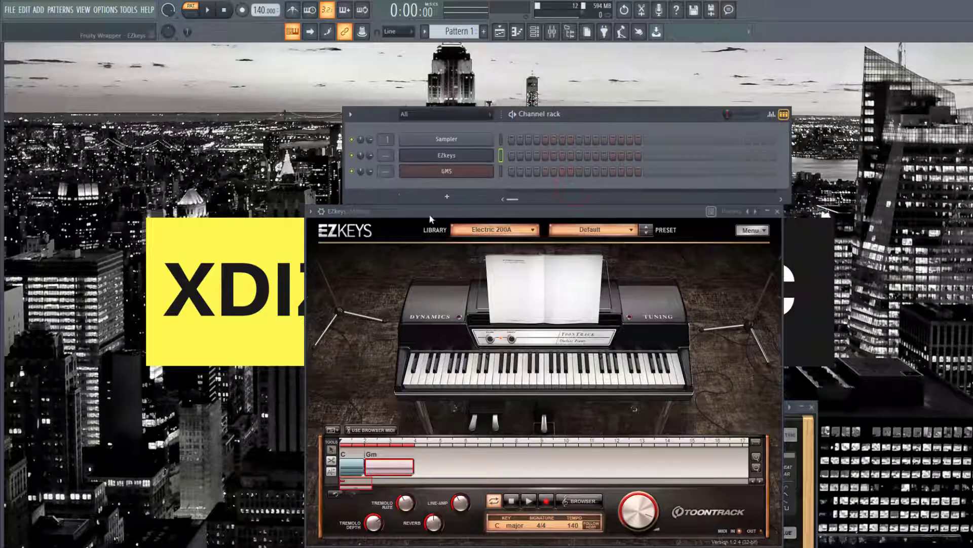
{"action": "left_click_drag", "start_coordinate": [431, 213], "coordinate": [591, 199]}
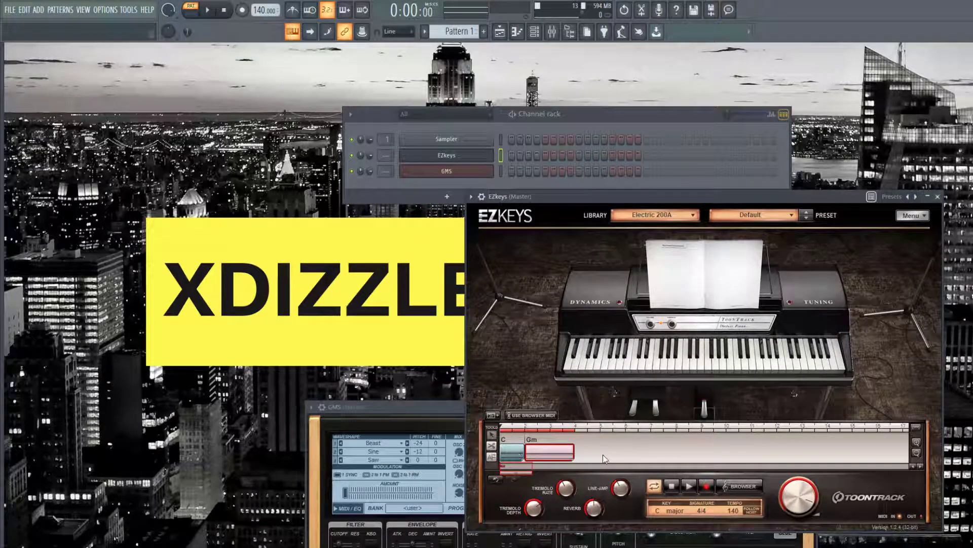
- Copy the C and Gm blocks from the song track onto the GMS channel and view their notes in its piano roll
{"action": "left_click", "coordinate": [505, 450]}
{"action": "left_click_drag", "start_coordinate": [462, 319], "coordinate": [451, 175]}
{"action": "left_click", "coordinate": [534, 177]}
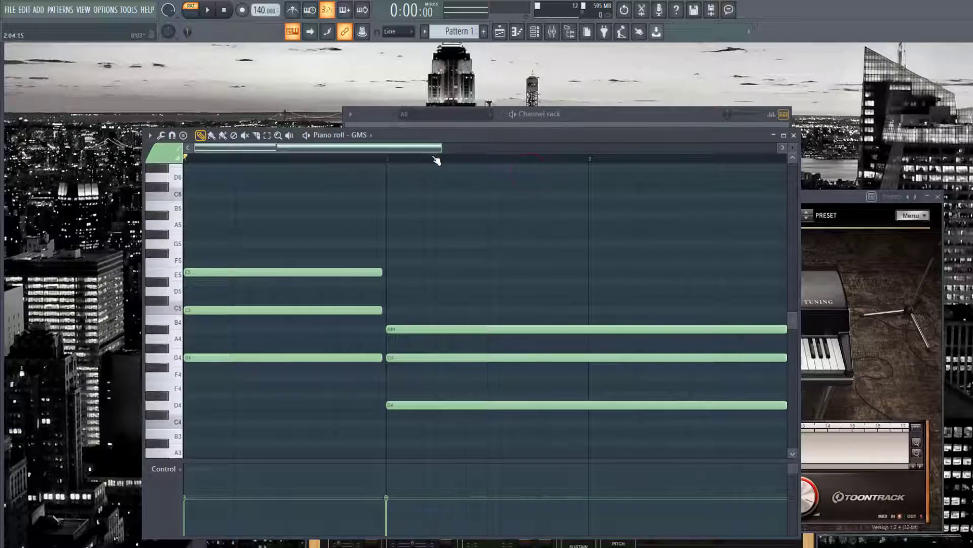
{"action": "scroll", "coordinate": [436, 155], "scroll_direction": "down", "scroll_amount": 4}
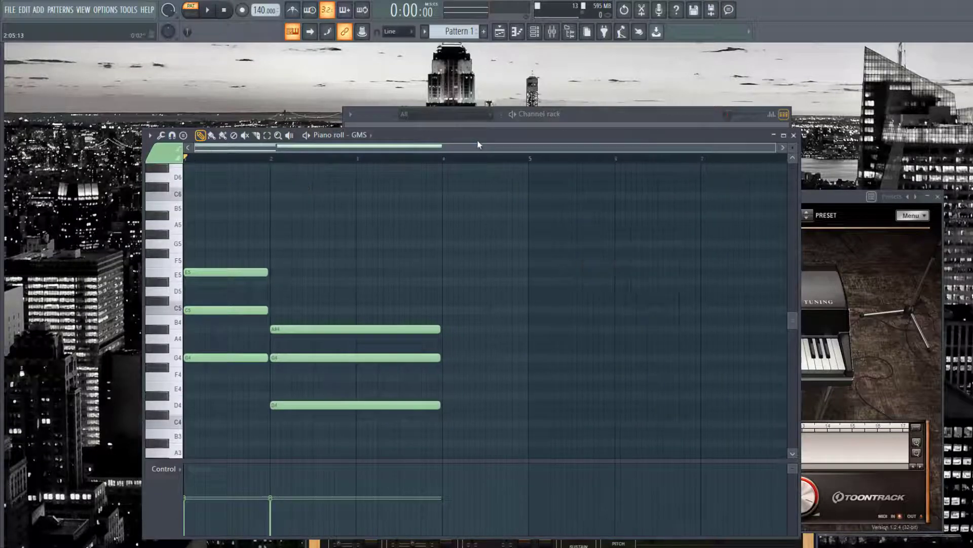
{"action": "scroll", "coordinate": [477, 144], "scroll_direction": "right", "scroll_amount": 2}
- Place the EZkeys window beside the GMS notes and return the piano roll view to the first bar
{"action": "left_click", "coordinate": [893, 260]}
{"action": "left_click_drag", "start_coordinate": [767, 195], "coordinate": [669, 92]}
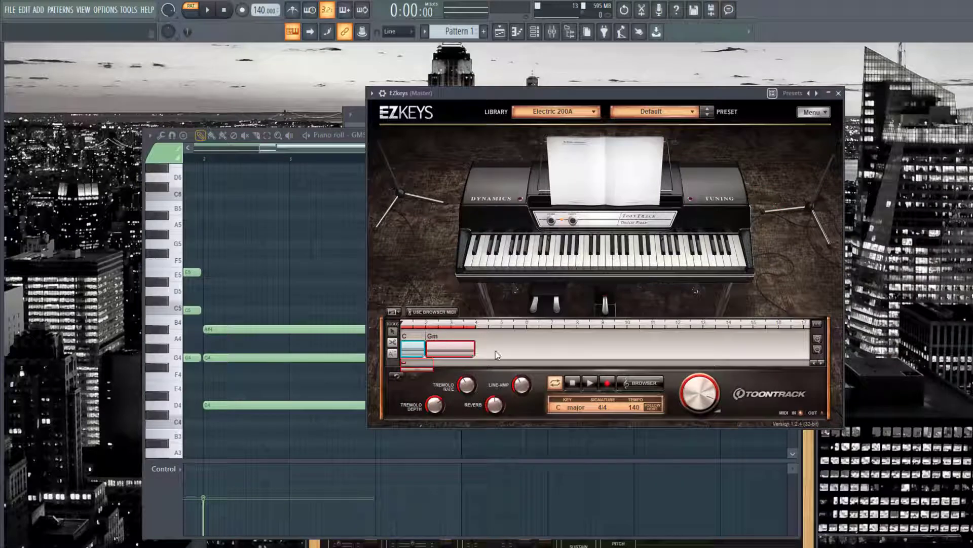
{"action": "left_click_drag", "start_coordinate": [271, 151], "coordinate": [206, 152]}
{"action": "left_click", "coordinate": [479, 95]}
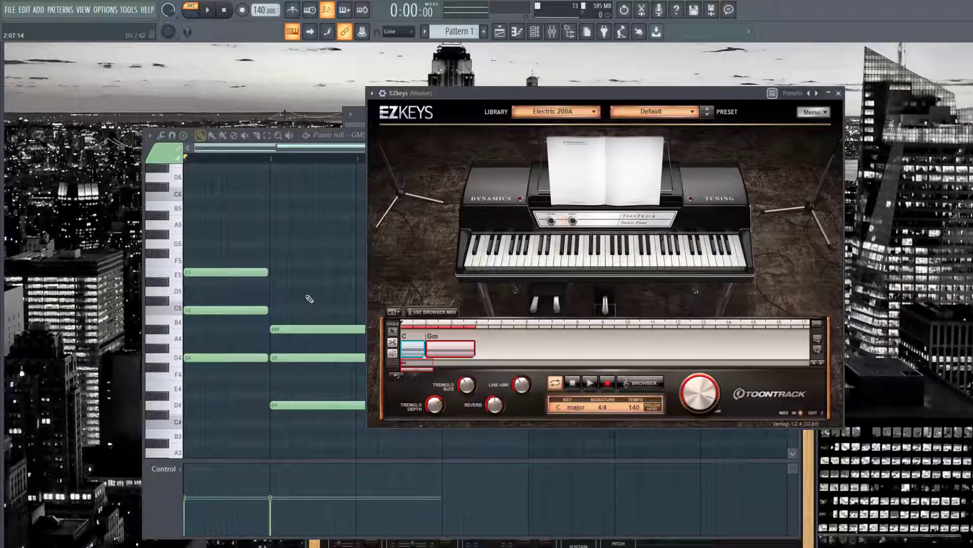
{"action": "left_click_drag", "start_coordinate": [580, 101], "coordinate": [551, 109]}
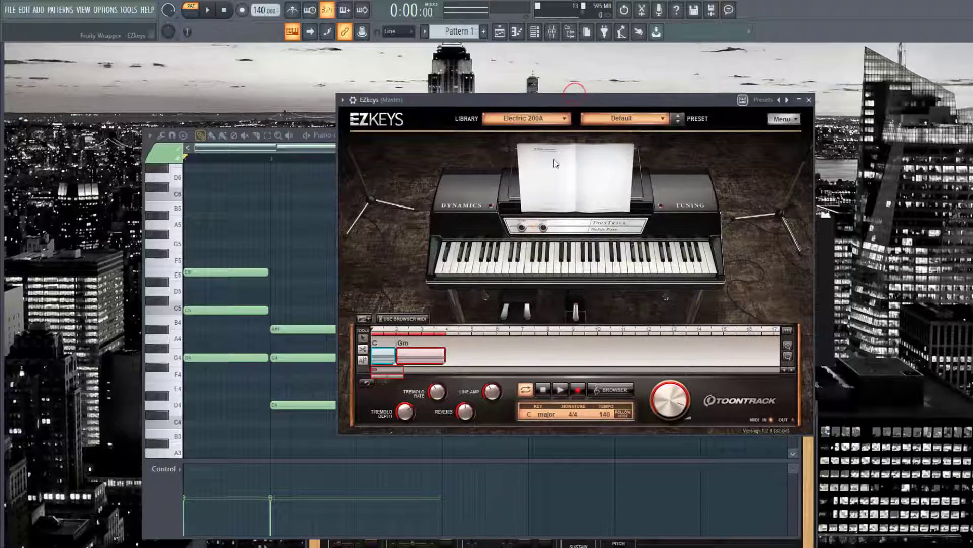
- Delete the C and Gm blocks from the EZkeys song track
{"action": "left_click", "coordinate": [492, 354]}
{"action": "left_click", "coordinate": [478, 348]}
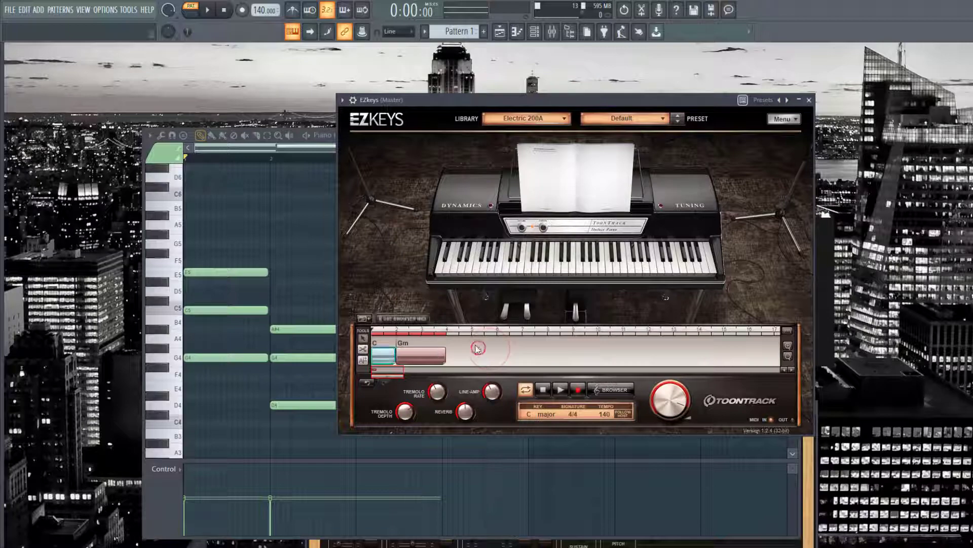
{"action": "left_click", "coordinate": [458, 355]}
{"action": "left_click", "coordinate": [437, 355]}
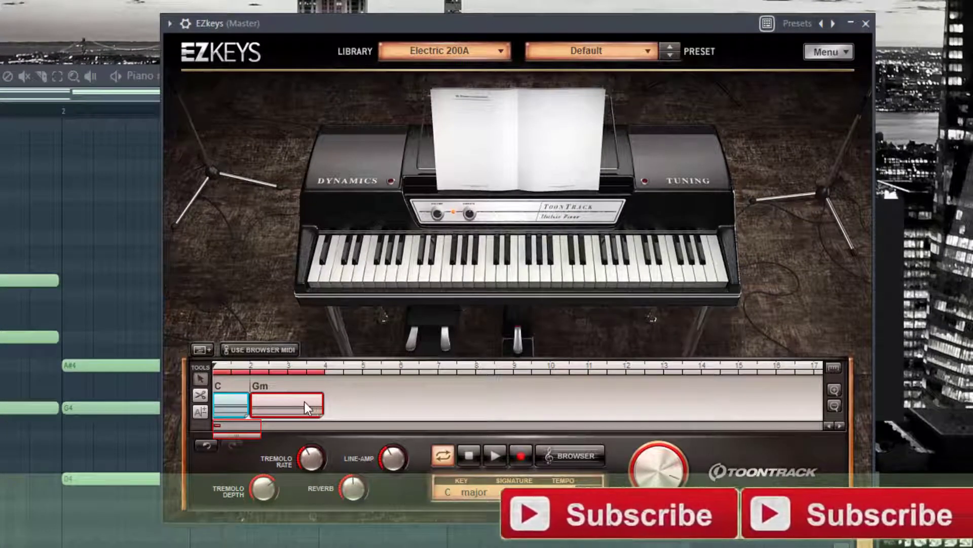
{"action": "right_click", "coordinate": [305, 406]}
{"action": "left_click", "coordinate": [374, 545]}
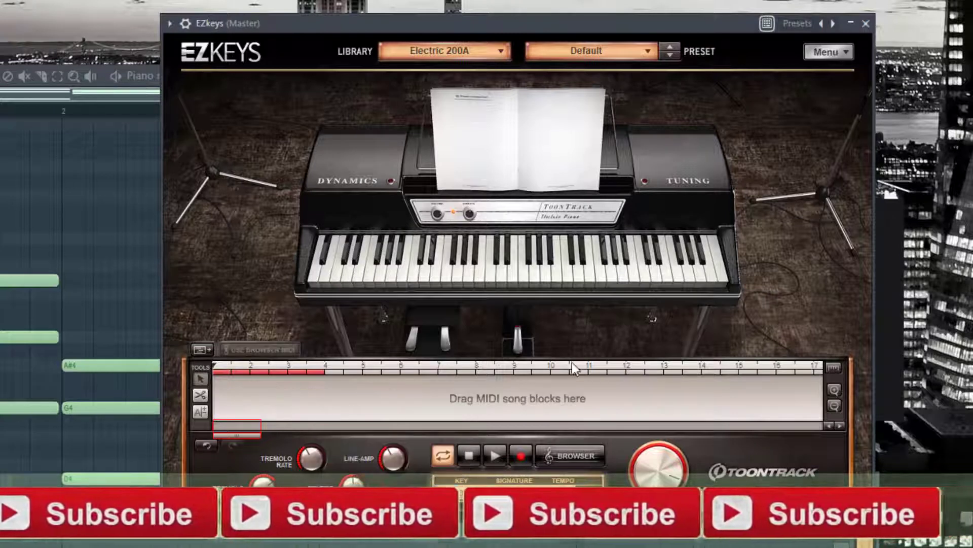
- Browse the EZkeys MIDI library to Single Chords, Sustained Chords and preview Variation 02 and Variation 03
{"action": "left_click", "coordinate": [567, 455]}
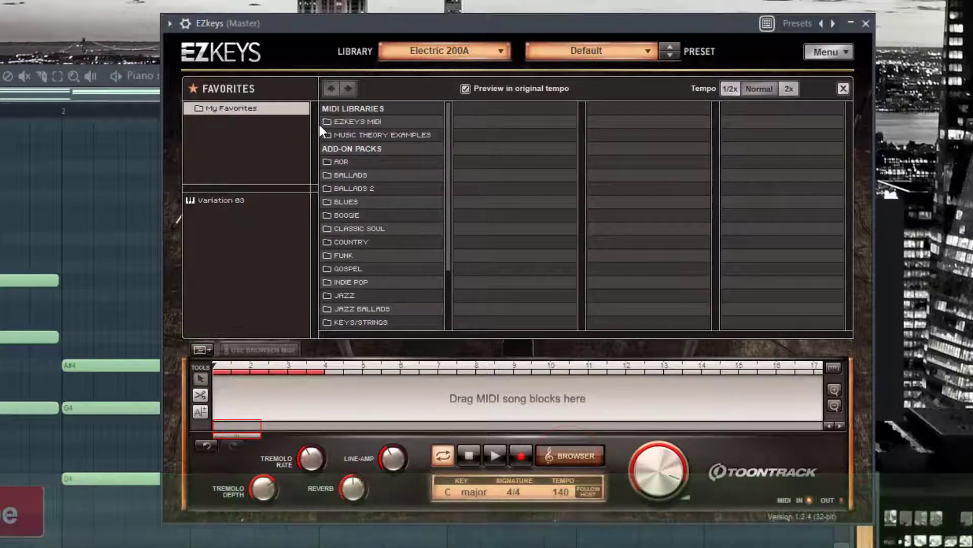
{"action": "left_click", "coordinate": [372, 122]}
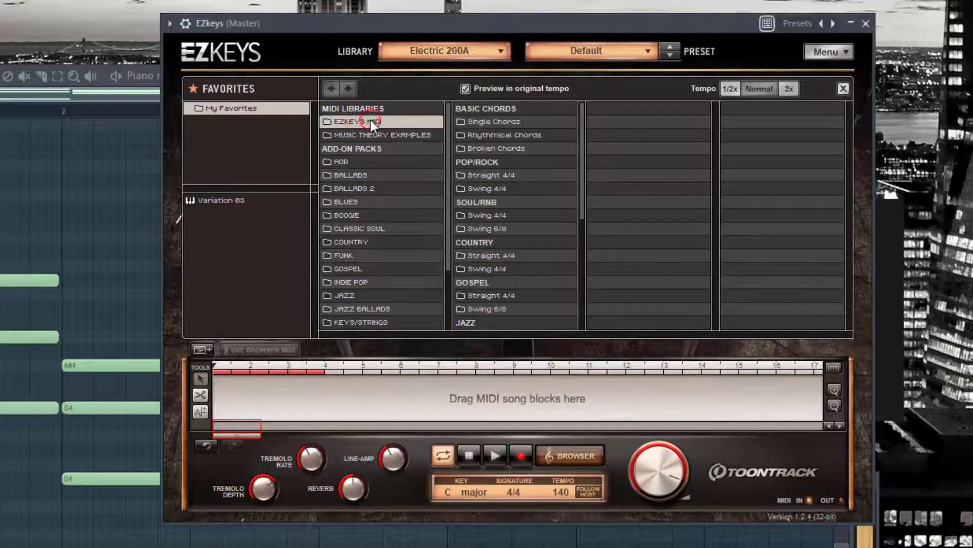
{"action": "left_click", "coordinate": [503, 121]}
{"action": "left_click", "coordinate": [631, 122]}
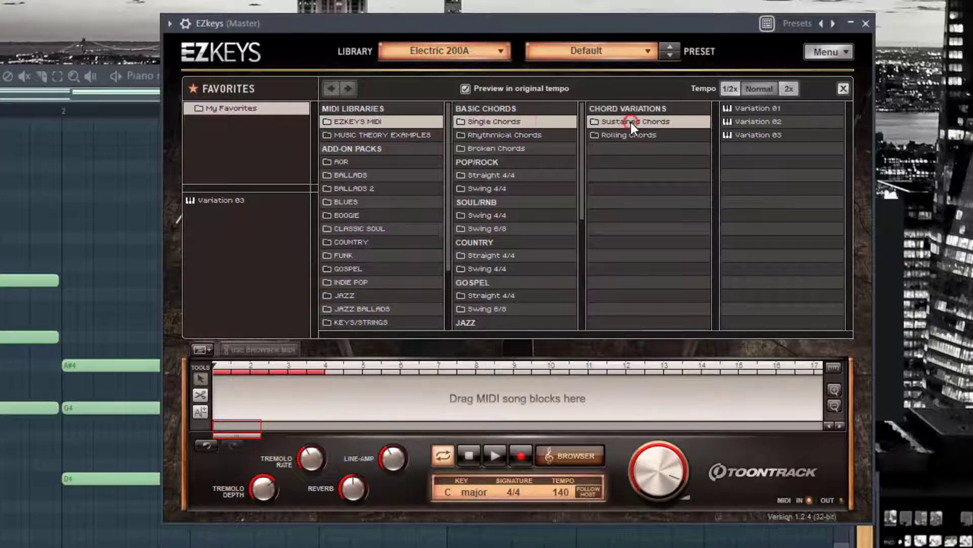
{"action": "left_click", "coordinate": [726, 122]}
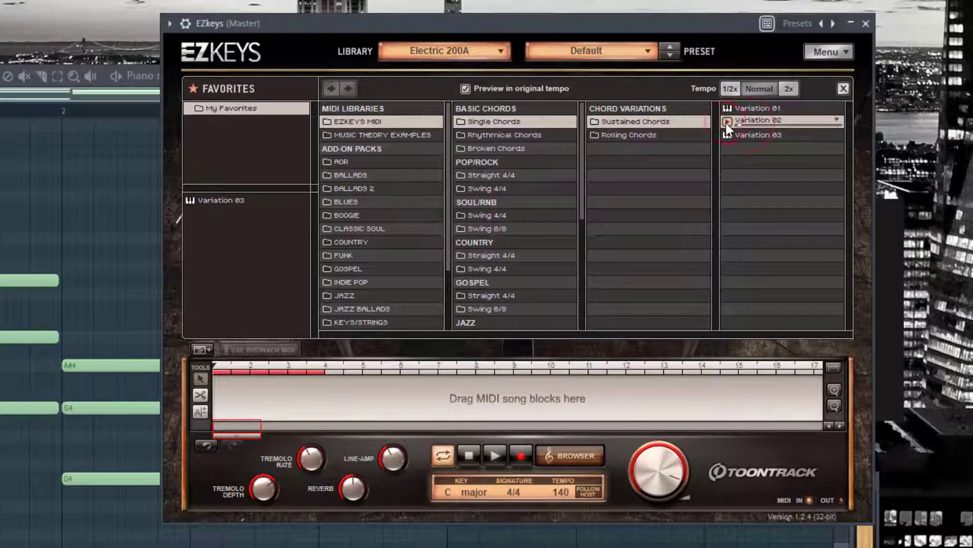
{"action": "left_click", "coordinate": [728, 134]}
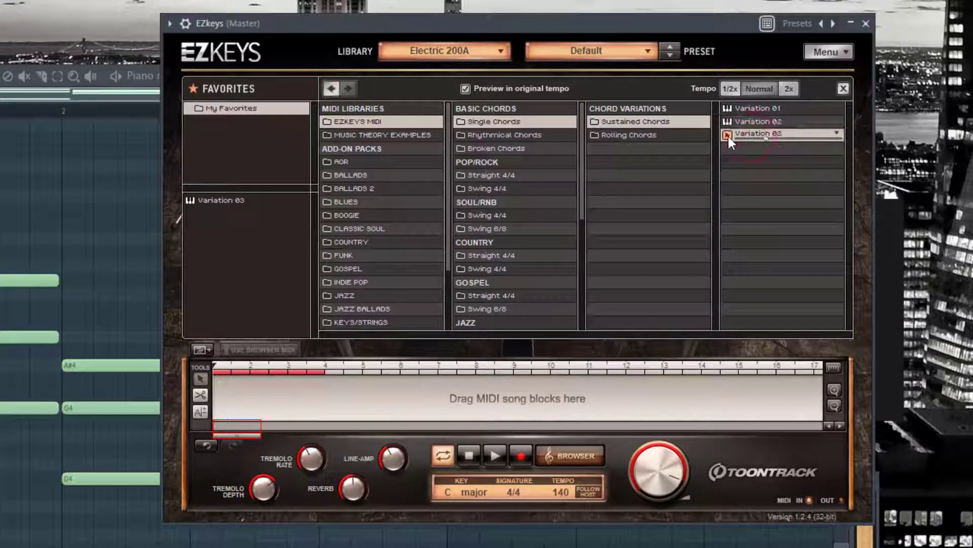
- Preview Example 01 through Example 05 in the Music Theory Examples library
{"action": "left_click", "coordinate": [391, 134]}
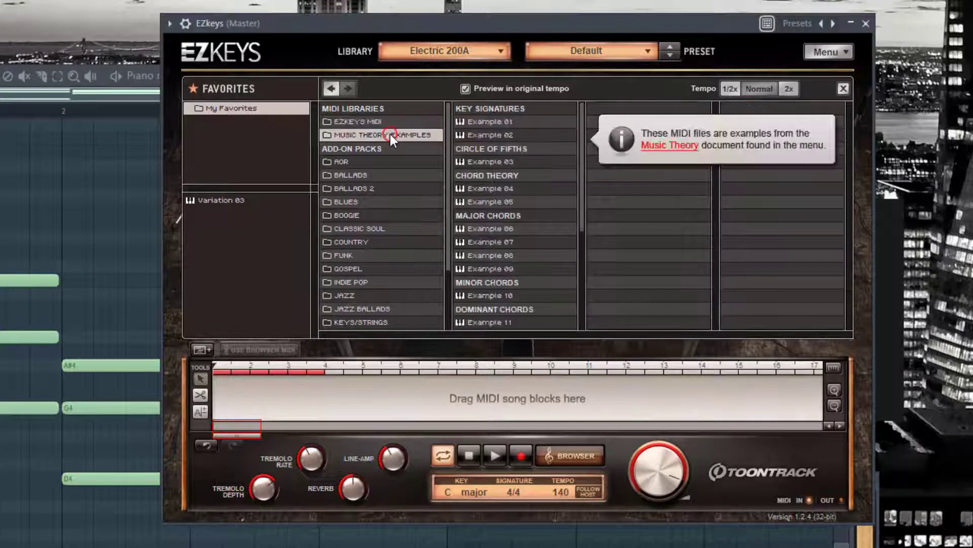
{"action": "left_click", "coordinate": [487, 121]}
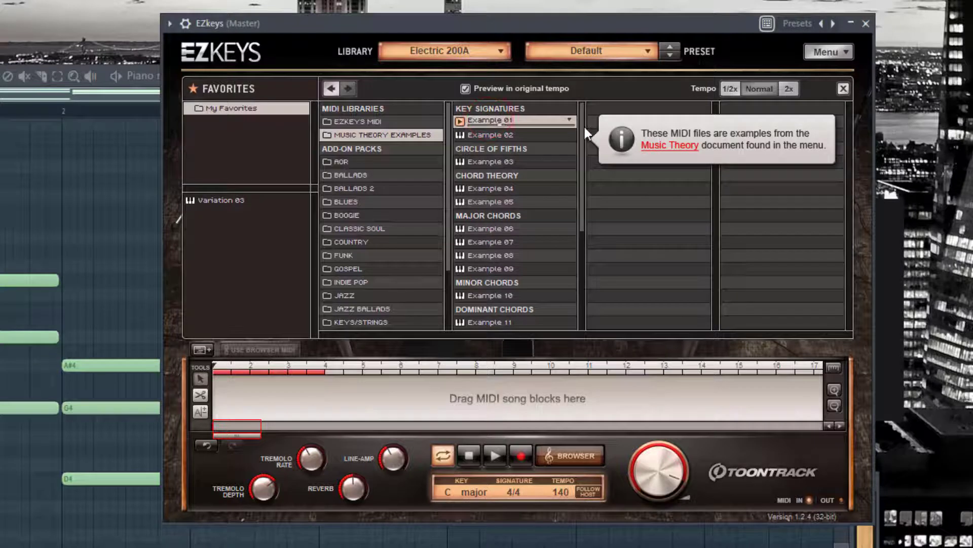
{"action": "left_click", "coordinate": [459, 121]}
{"action": "left_click", "coordinate": [459, 134]}
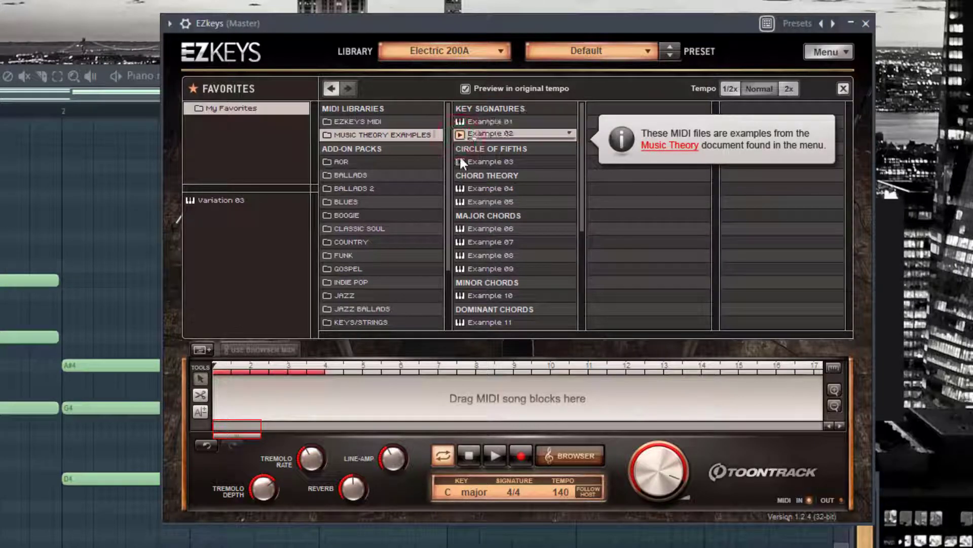
{"action": "left_click", "coordinate": [460, 161]}
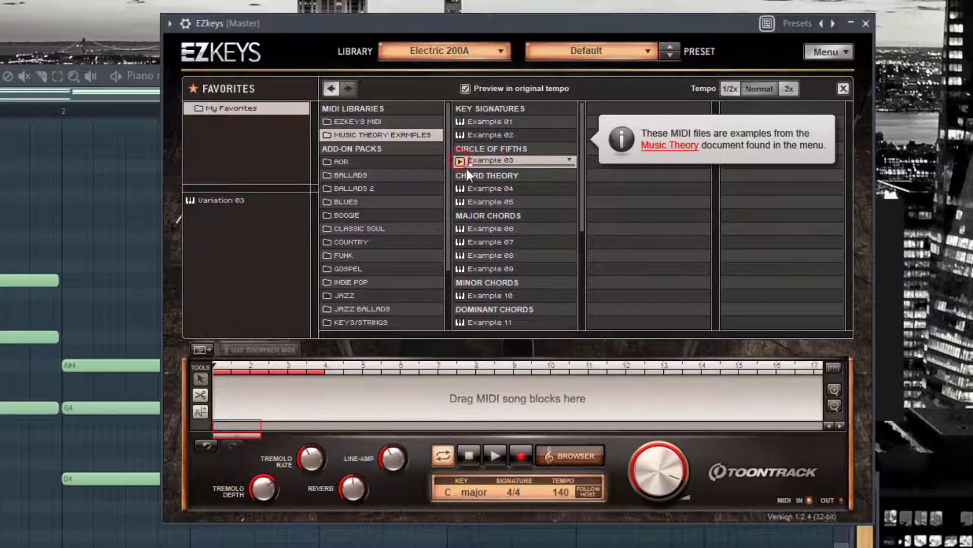
{"action": "left_click", "coordinate": [460, 188]}
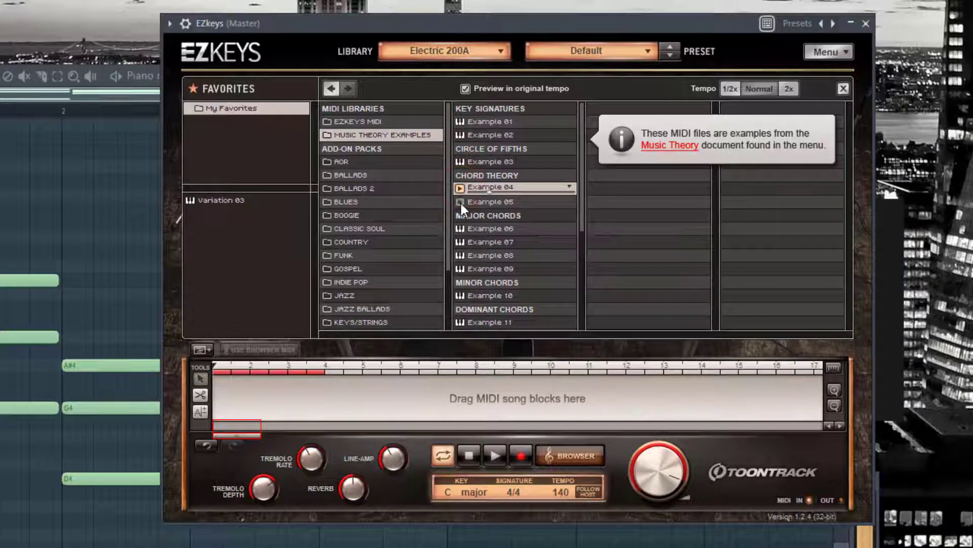
{"action": "left_click", "coordinate": [460, 201]}
- Preview Variation 03 from Jazz Ballads, Straight 4/4, Jazz and Wine 60 BPM, part A, and place it at the start of the song track
{"action": "left_click", "coordinate": [366, 163]}
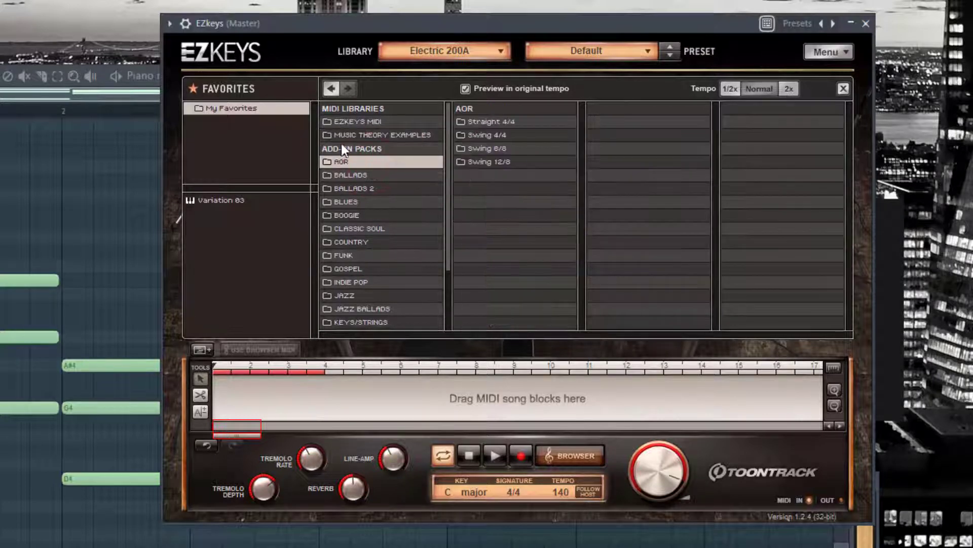
{"action": "scroll", "coordinate": [375, 249], "scroll_direction": "down", "scroll_amount": 3}
{"action": "left_click", "coordinate": [376, 229]}
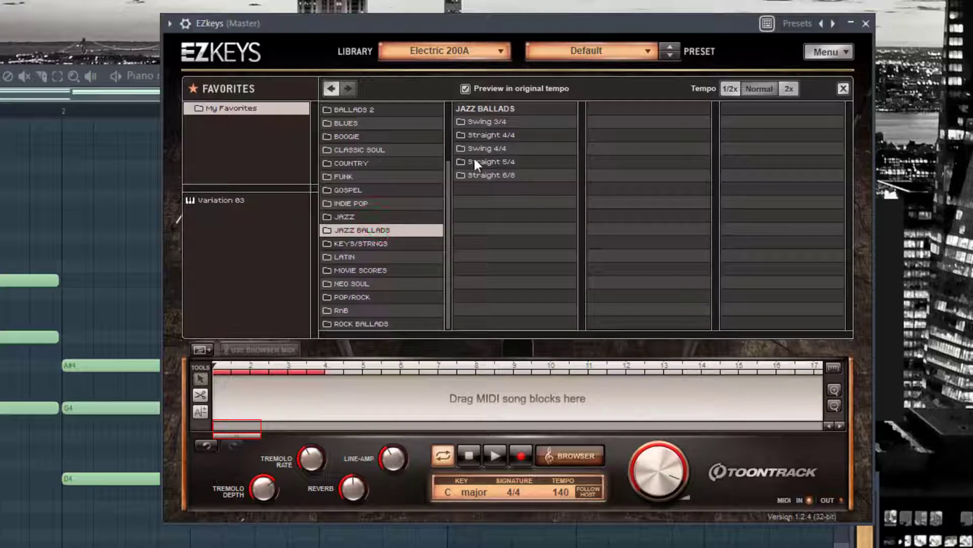
{"action": "left_click", "coordinate": [484, 135]}
{"action": "left_click", "coordinate": [607, 136]}
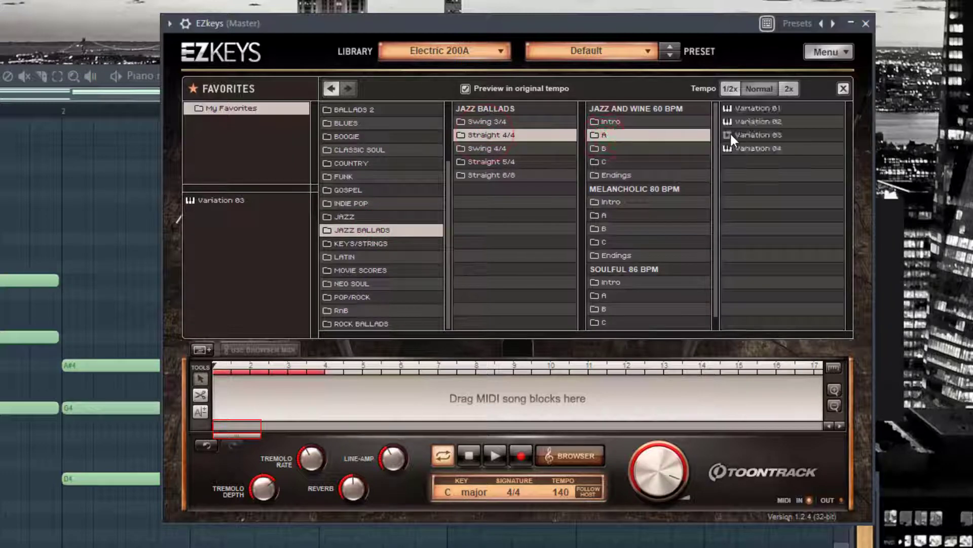
{"action": "left_click", "coordinate": [731, 133]}
{"action": "left_click_drag", "start_coordinate": [606, 20], "coordinate": [688, 0]}
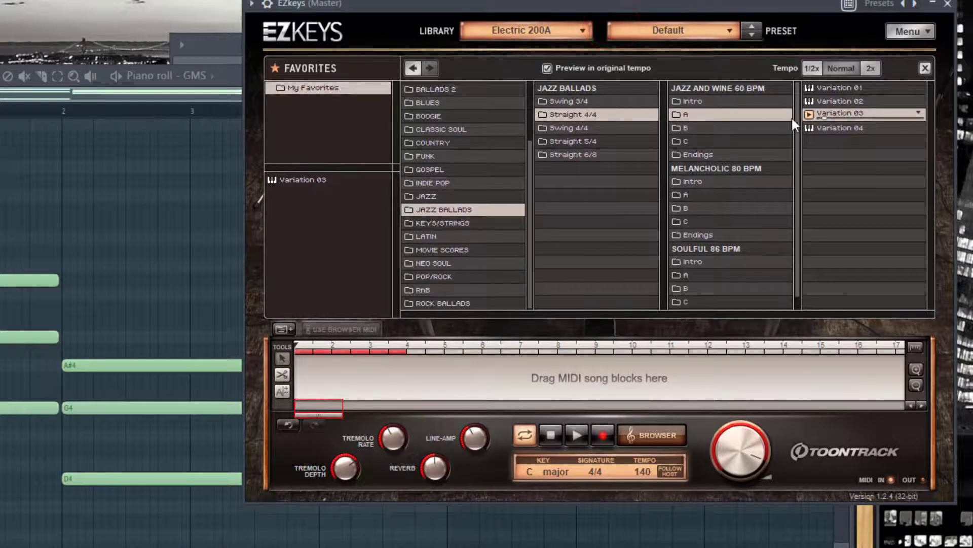
{"action": "left_click_drag", "start_coordinate": [849, 114], "coordinate": [299, 373]}
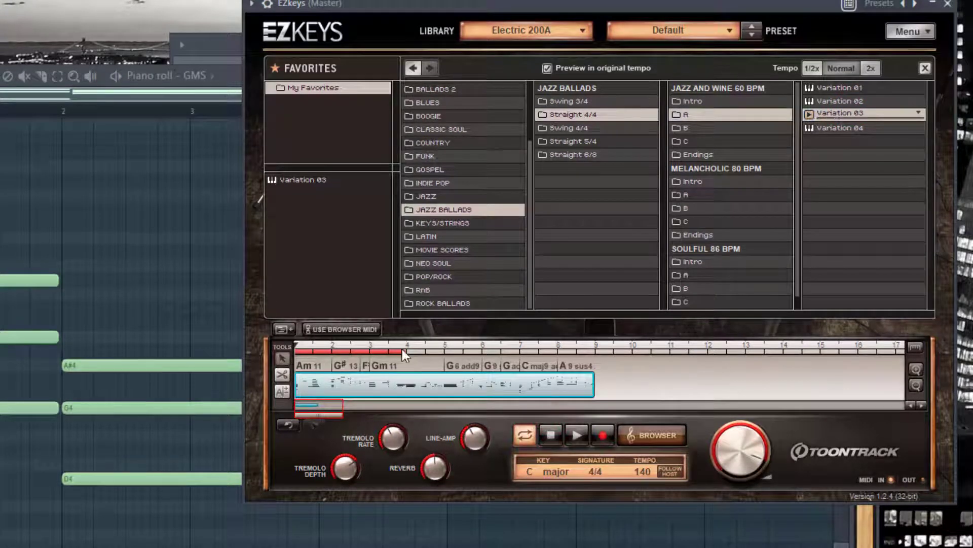
- Split the jazz ballad block at bars 2 and 3 of the song track and clear the selection
{"action": "left_click", "coordinate": [281, 375]}
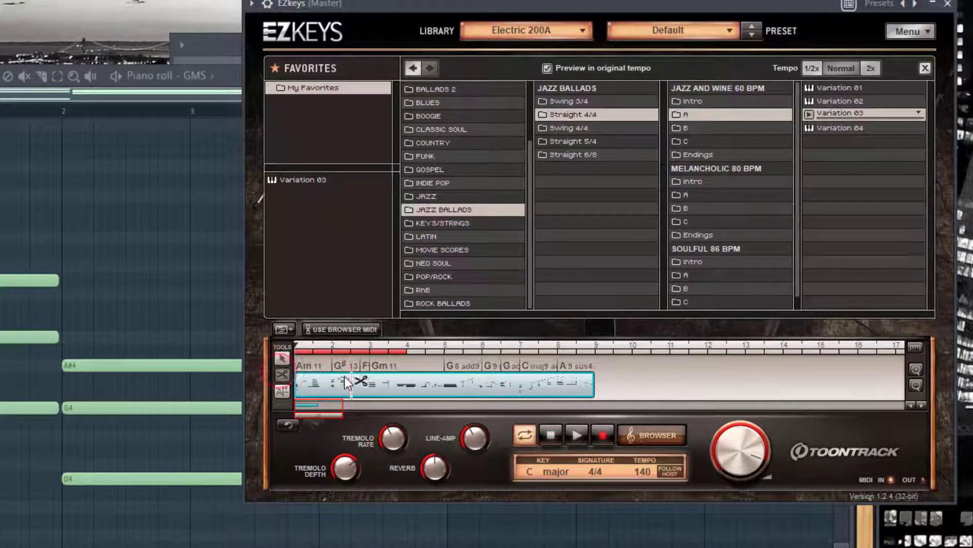
{"action": "left_click", "coordinate": [332, 381]}
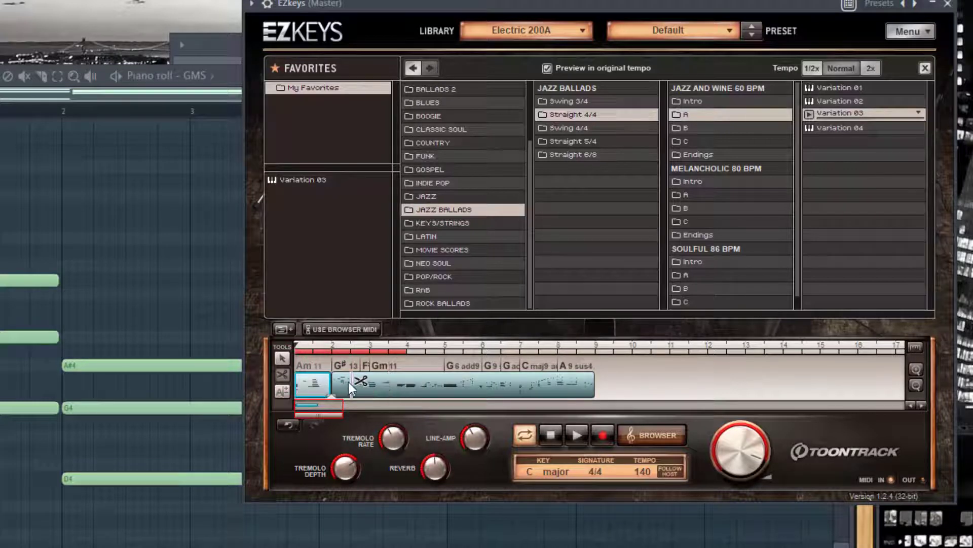
{"action": "left_click", "coordinate": [369, 381]}
{"action": "left_click", "coordinate": [680, 381]}
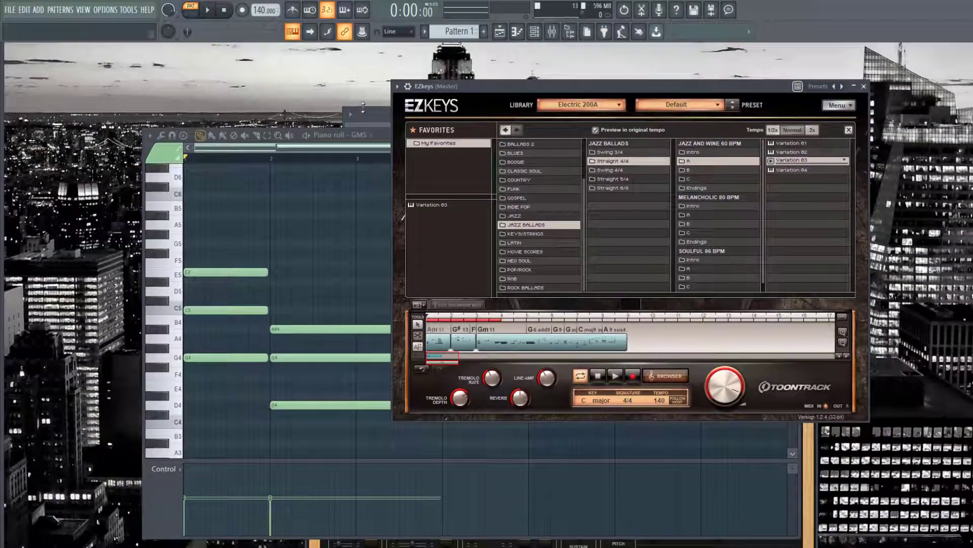
- Show the channel rack clear of the browser's variation list and transfer Variation 03 onto the GMS channel
{"action": "key", "text": "F6"}
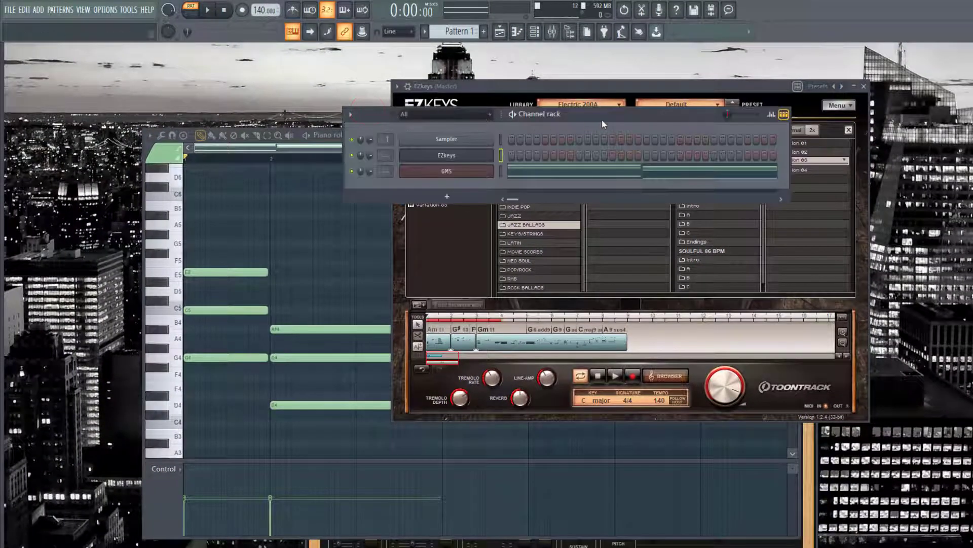
{"action": "left_click_drag", "start_coordinate": [602, 118], "coordinate": [720, 236]}
{"action": "left_click_drag", "start_coordinate": [805, 161], "coordinate": [358, 300]}
- Examine the full length of the imported jazz notes in the GMS piano roll and close it
{"action": "left_click", "coordinate": [404, 219]}
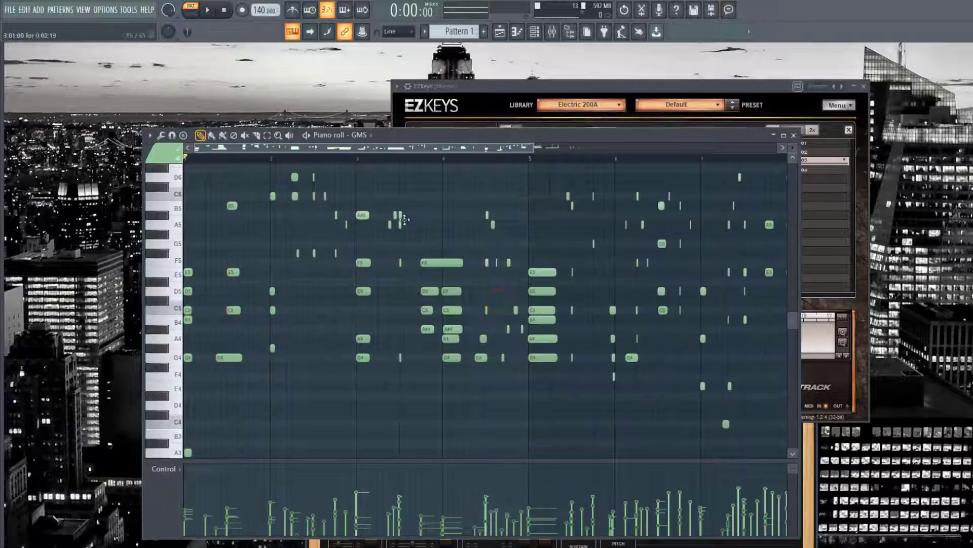
{"action": "scroll", "coordinate": [325, 260], "scroll_direction": "down", "scroll_amount": 3}
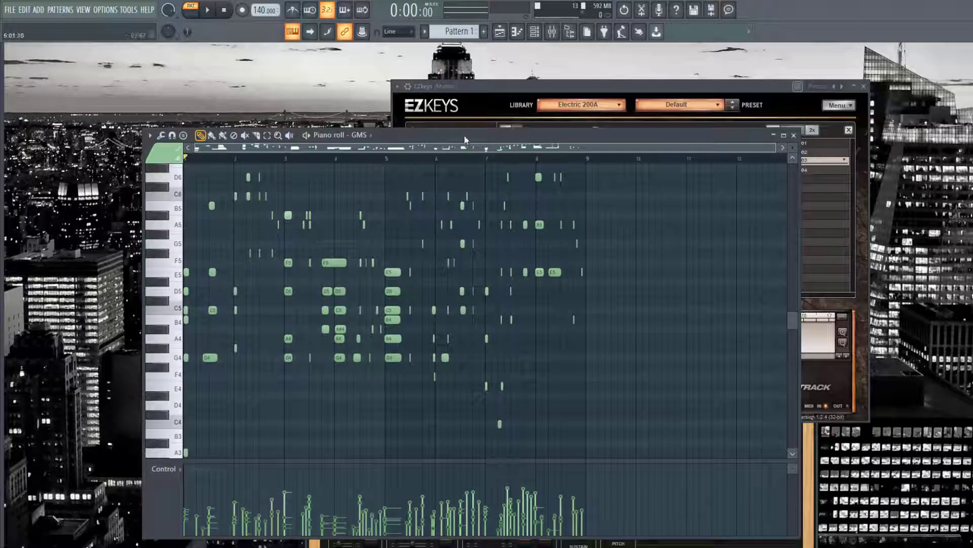
{"action": "left_click_drag", "start_coordinate": [464, 135], "coordinate": [502, 123]}
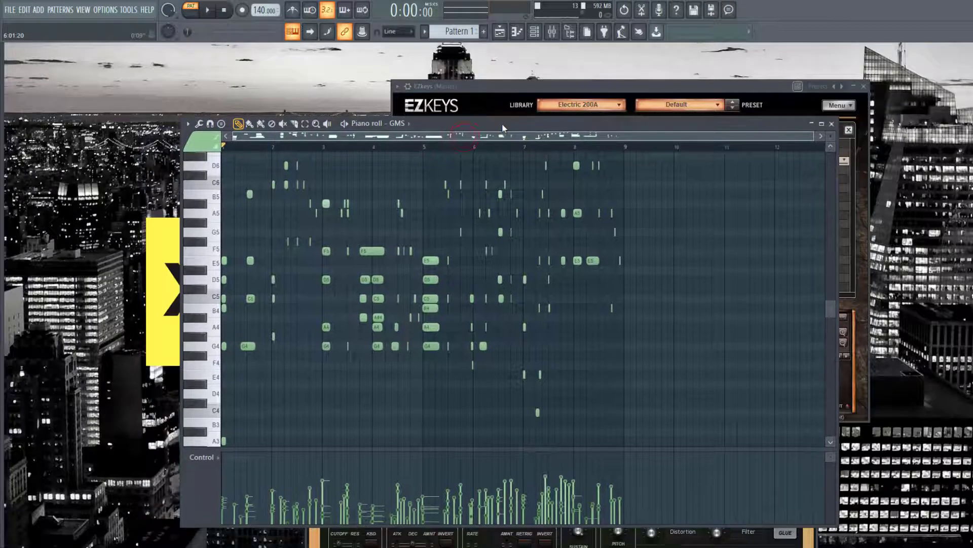
{"action": "left_click", "coordinate": [831, 124]}
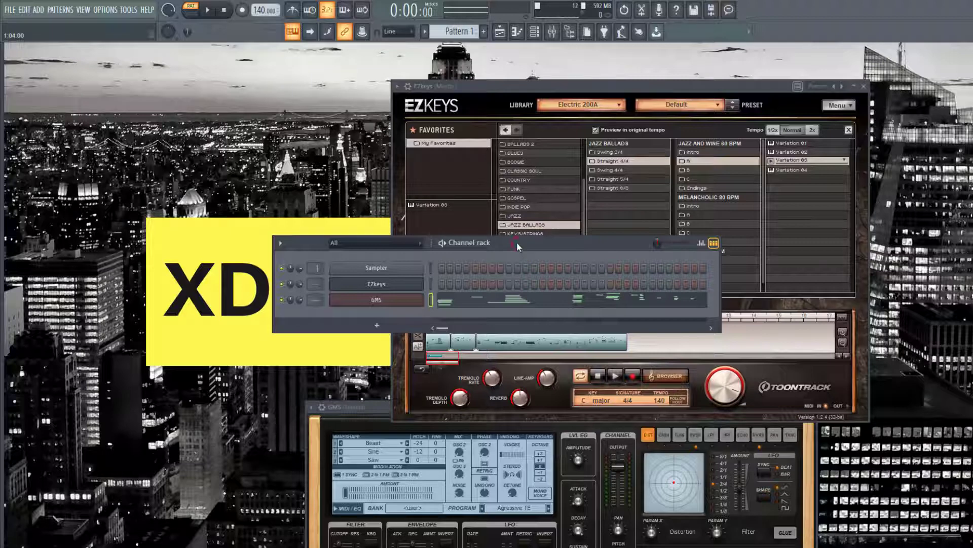
- Reposition the channel rack, then reopen the GMS piano roll to recheck its notes and close it
{"action": "left_click_drag", "start_coordinate": [516, 244], "coordinate": [537, 259]}
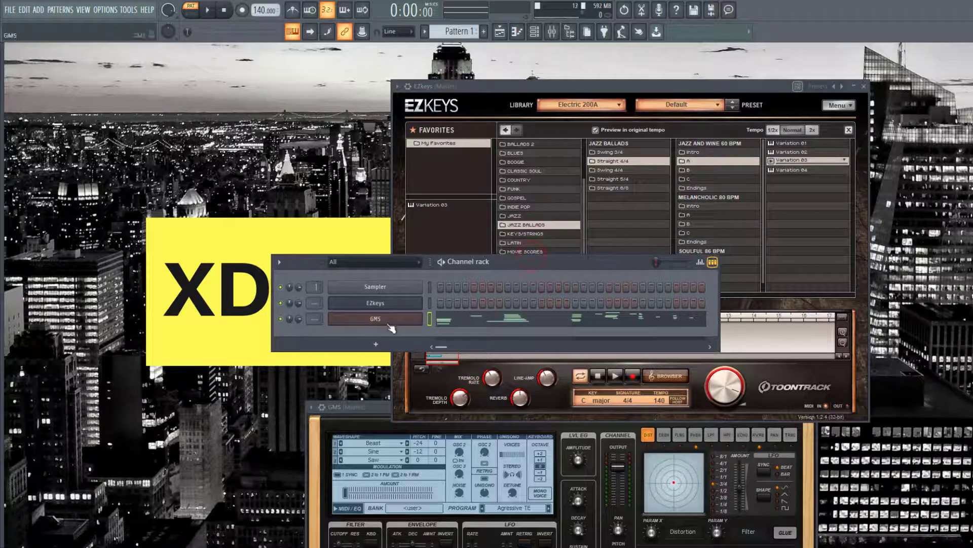
{"action": "left_click_drag", "start_coordinate": [509, 264], "coordinate": [528, 252]}
{"action": "right_click", "coordinate": [395, 312]}
{"action": "left_click", "coordinate": [539, 256]}
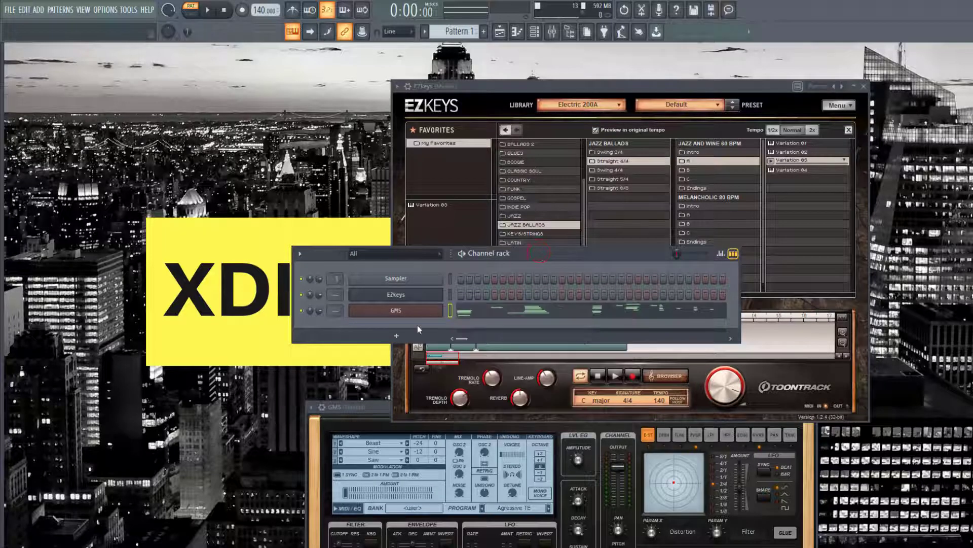
{"action": "left_click", "coordinate": [504, 309]}
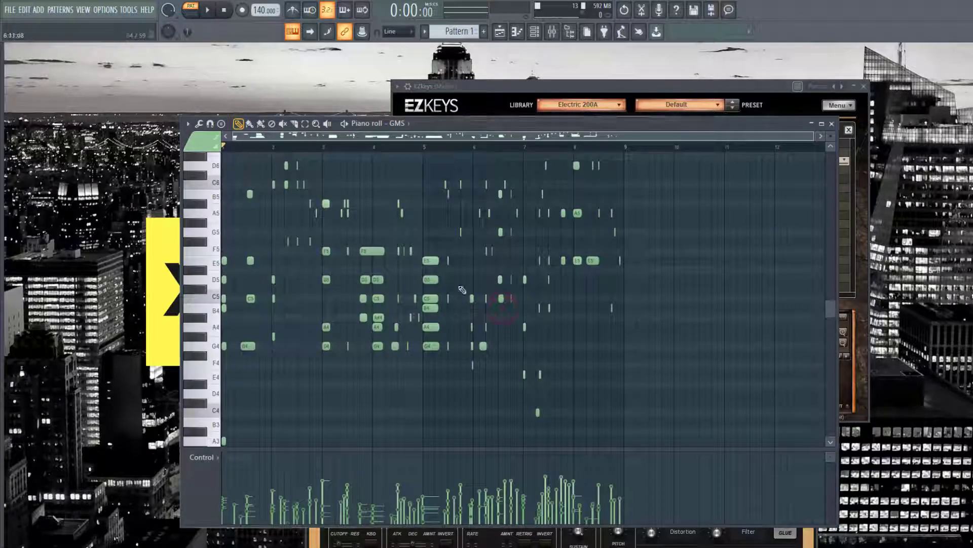
{"action": "left_click", "coordinate": [832, 123]}
- Add a Cthulhu channel to the channel rack and position its plugin window beside the rack
{"action": "left_click", "coordinate": [407, 348]}
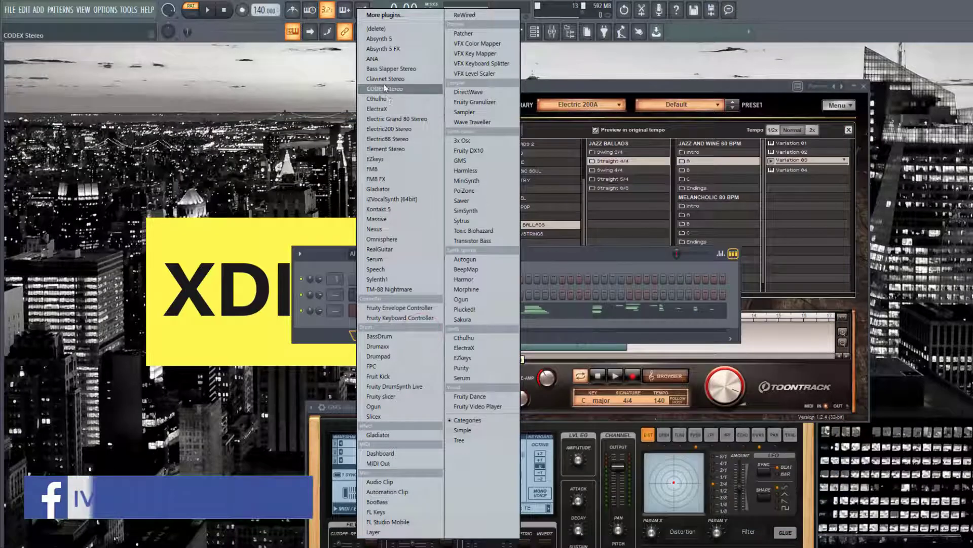
{"action": "left_click", "coordinate": [378, 99]}
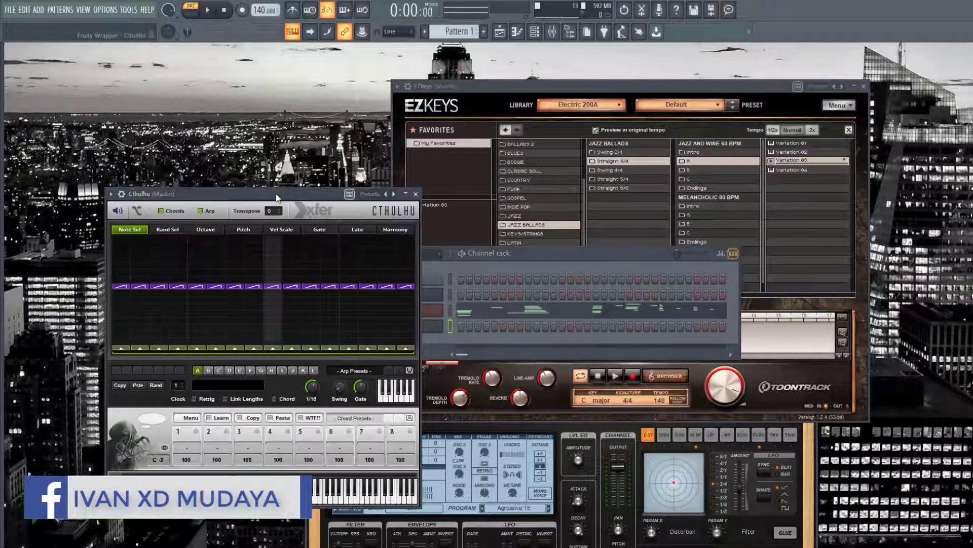
{"action": "left_click_drag", "start_coordinate": [276, 198], "coordinate": [631, 154]}
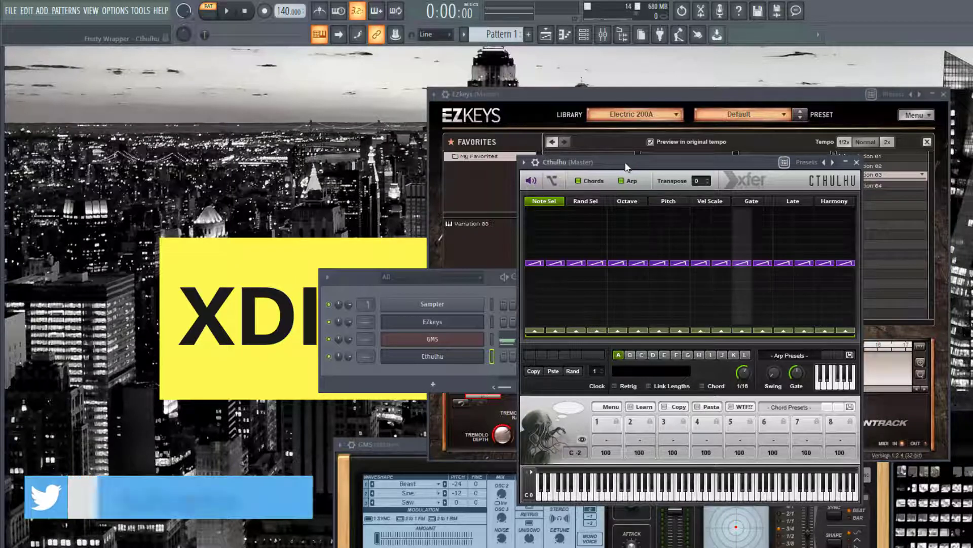
{"action": "left_click_drag", "start_coordinate": [627, 168], "coordinate": [613, 174]}
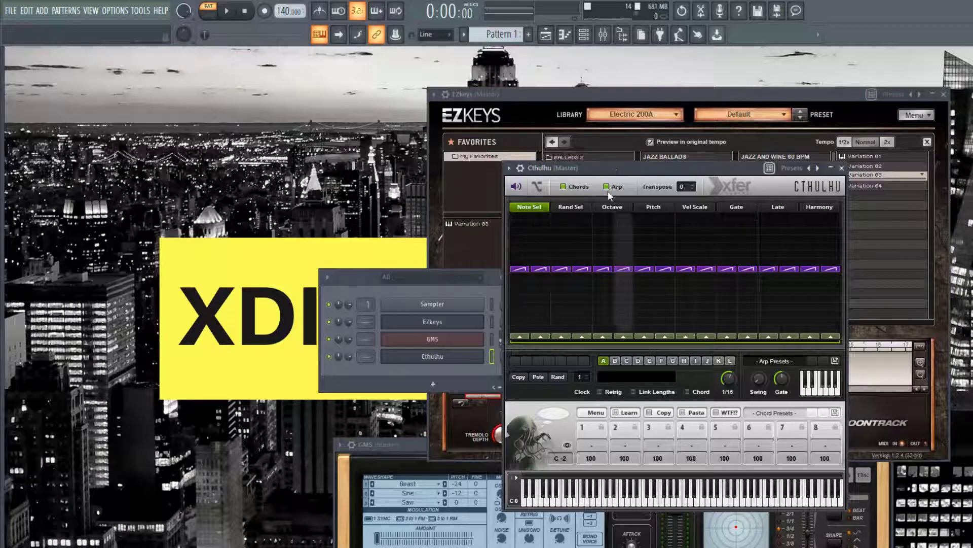
{"action": "left_click_drag", "start_coordinate": [609, 166], "coordinate": [603, 172]}
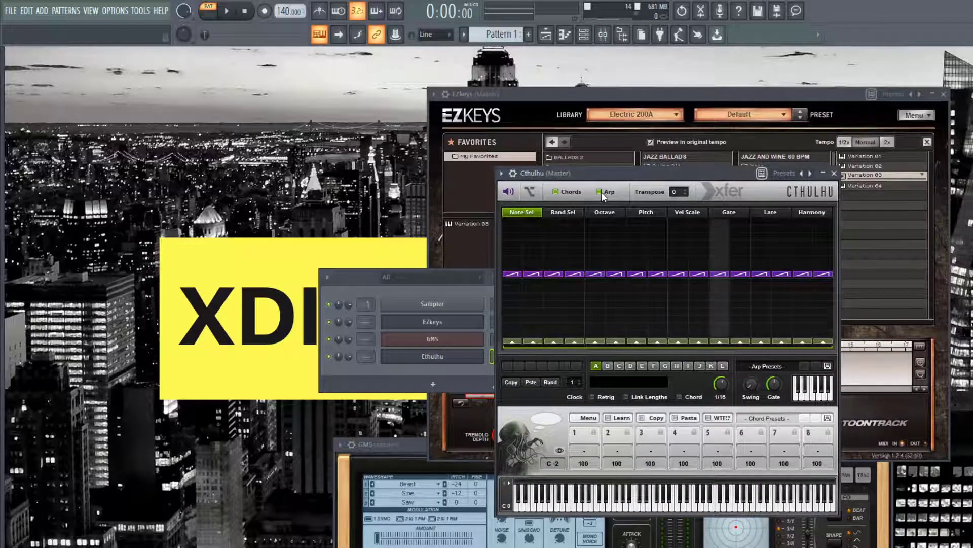
- Toggle Cthulhu's Arp and Chords sections to compare them, leaving Chords on and Arp off
{"action": "left_click", "coordinate": [600, 192]}
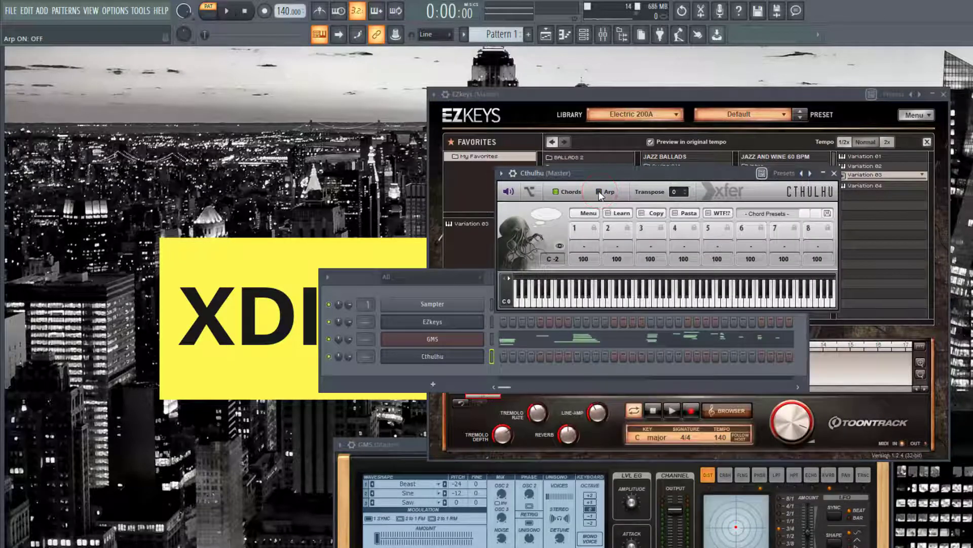
{"action": "left_click", "coordinate": [600, 191]}
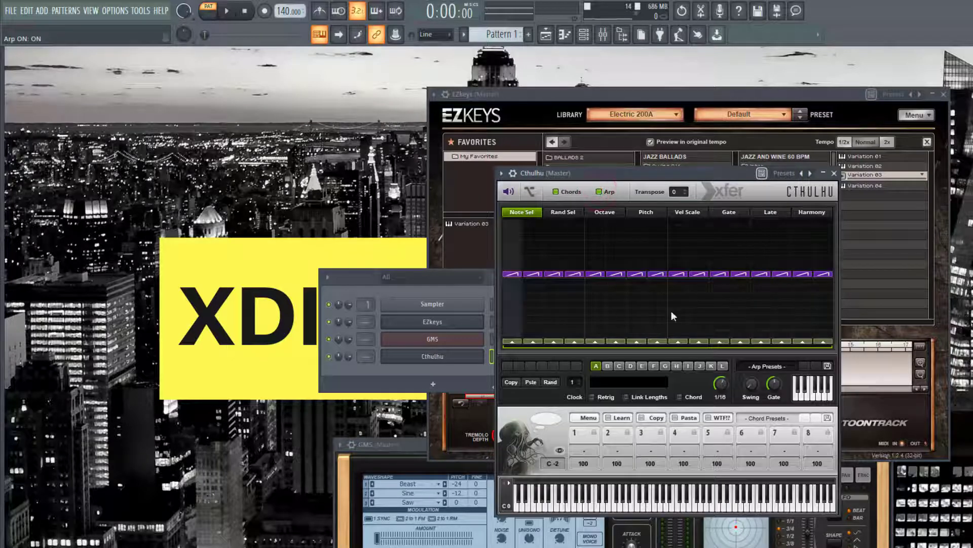
{"action": "left_click", "coordinate": [600, 192]}
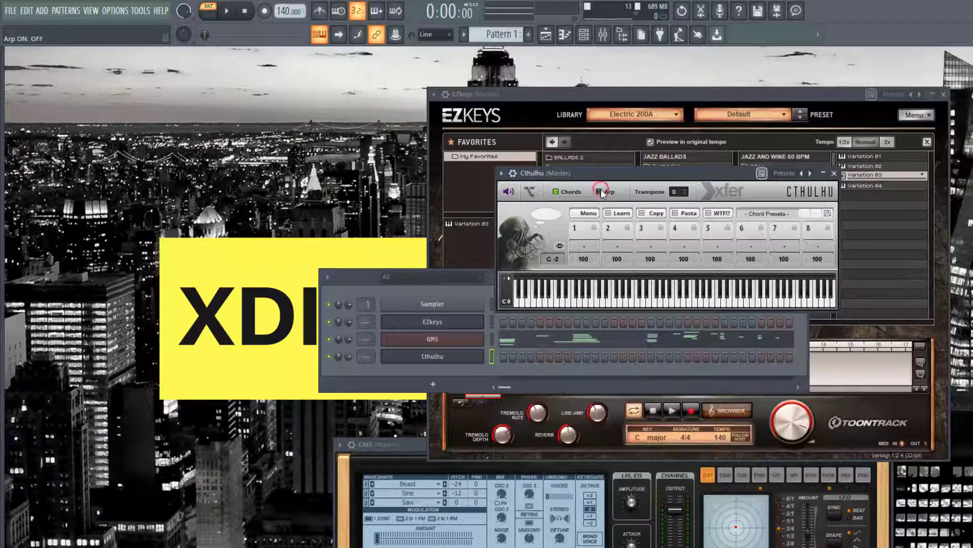
{"action": "left_click", "coordinate": [600, 191]}
{"action": "left_click", "coordinate": [601, 191]}
{"action": "left_click", "coordinate": [557, 192]}
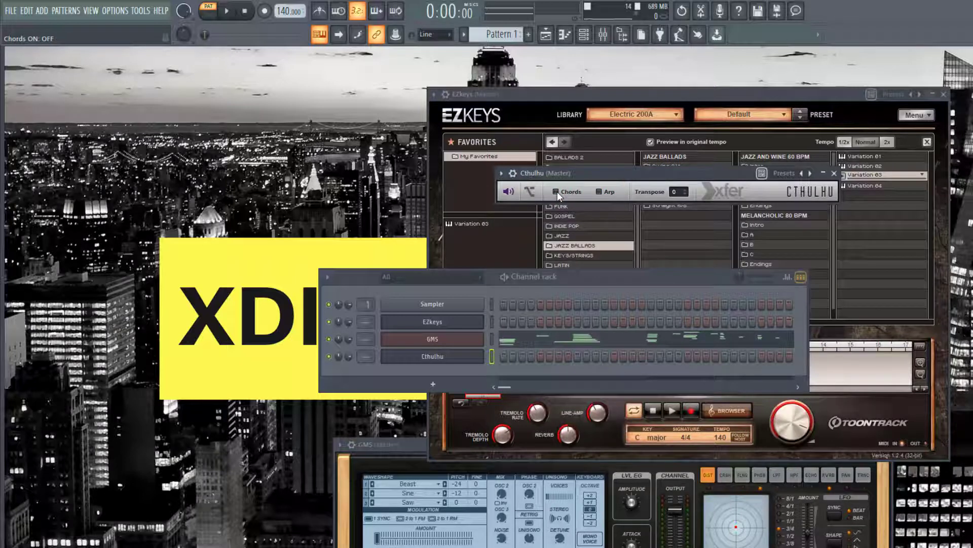
{"action": "left_click", "coordinate": [557, 191]}
{"action": "left_click", "coordinate": [599, 192]}
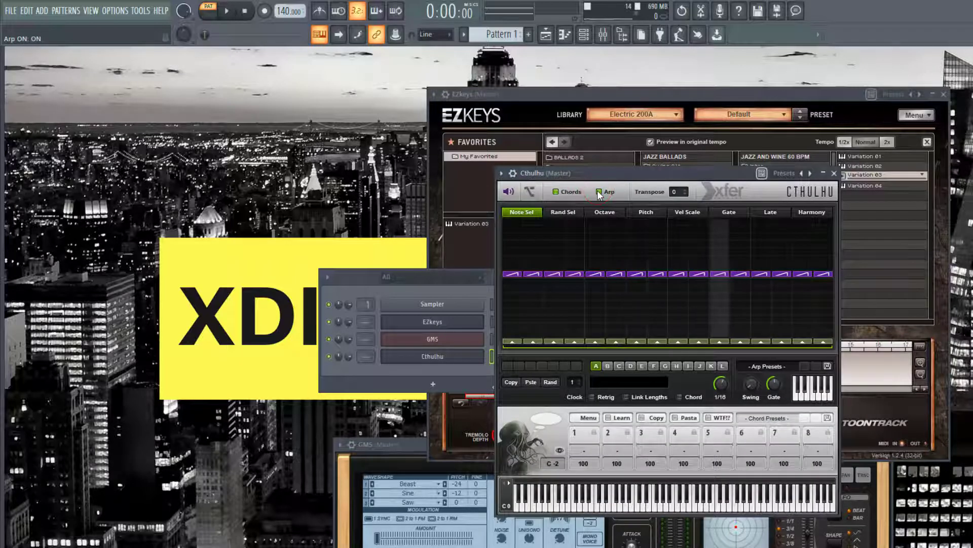
{"action": "left_click", "coordinate": [600, 192]}
{"action": "mouse_move", "coordinate": [589, 179]}
{"action": "left_mouse_down"}
{"action": "mouse_move", "coordinate": [590, 200]}
{"action": "mouse_move", "coordinate": [594, 156]}
{"action": "mouse_move", "coordinate": [568, 147]}
{"action": "mouse_move", "coordinate": [585, 170]}
{"action": "left_mouse_up"}
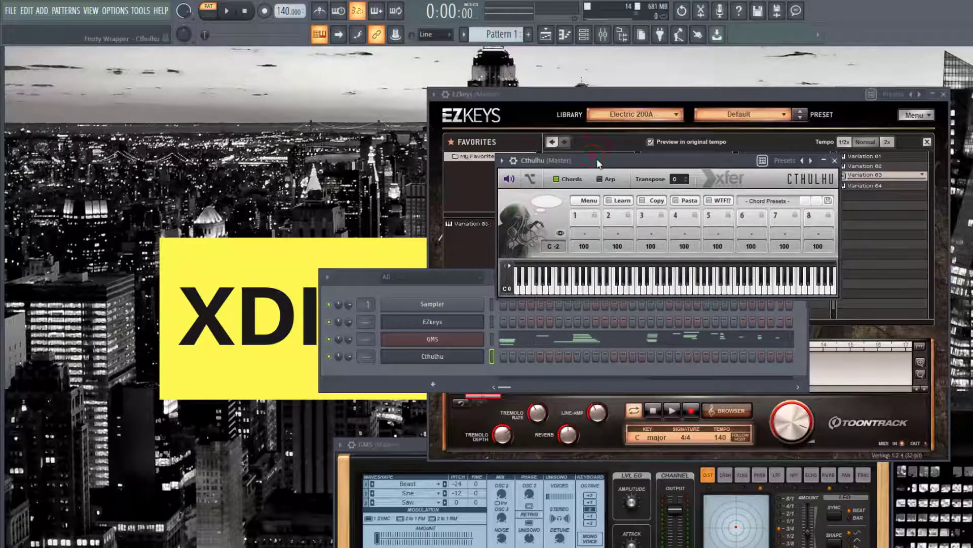
- Load the A#minor_C#Major chord preset from Icon_Diatonic in Cthulhu and shift its window slightly
{"action": "left_click", "coordinate": [766, 202]}
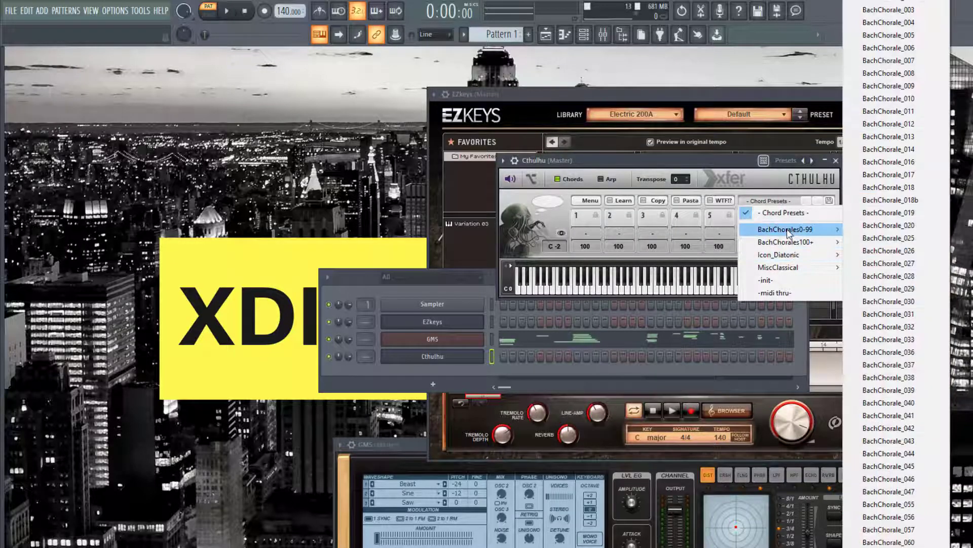
{"action": "mouse_move", "coordinate": [791, 241]}
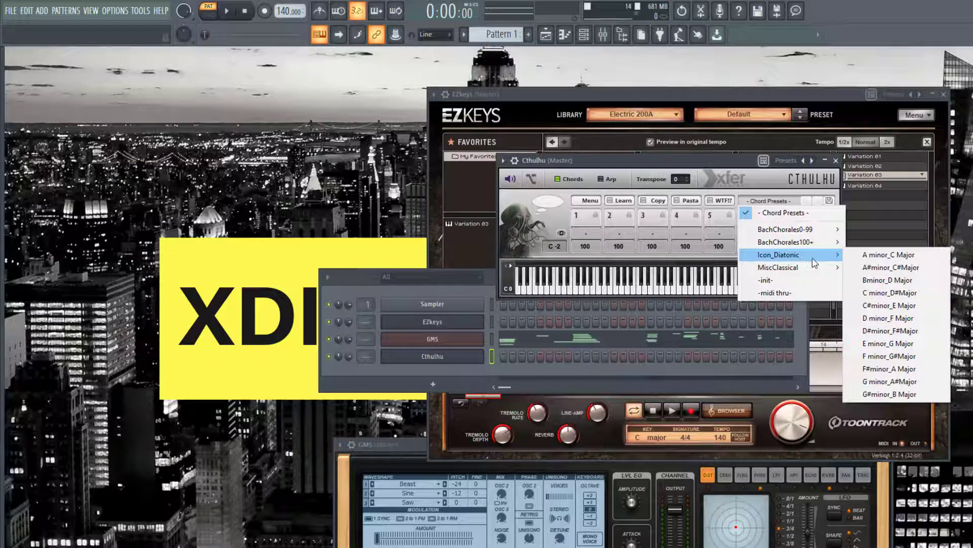
{"action": "mouse_move", "coordinate": [813, 269]}
{"action": "left_click", "coordinate": [897, 269]}
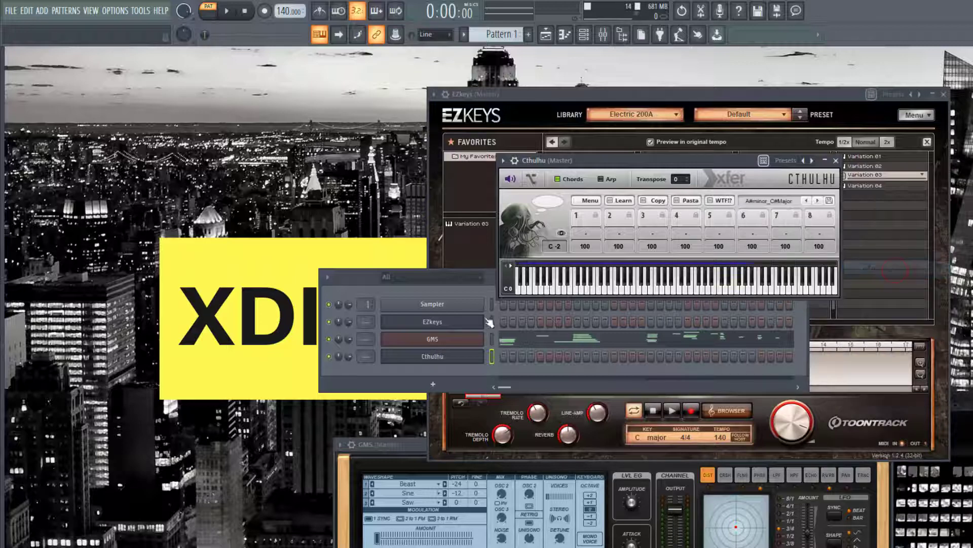
{"action": "left_click_drag", "start_coordinate": [616, 162], "coordinate": [599, 163]}
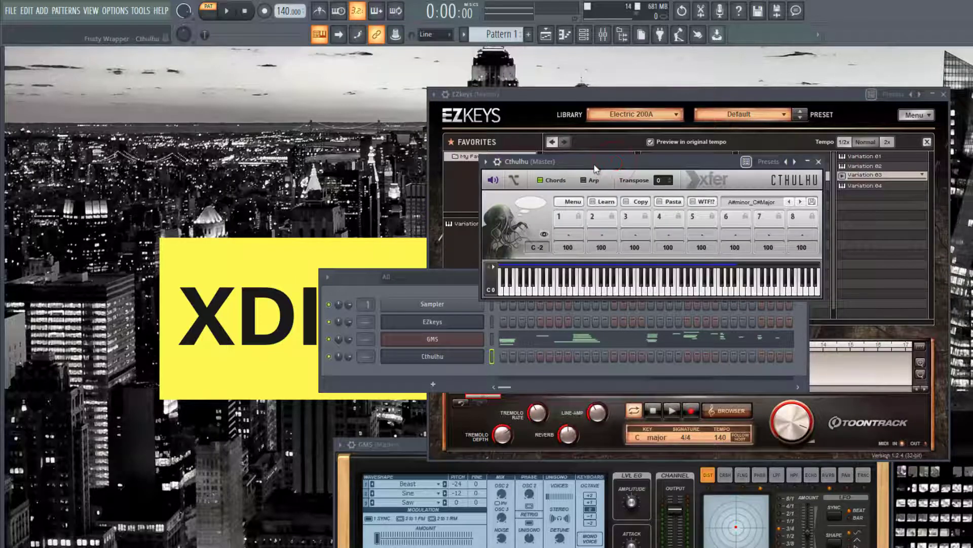
- Play several single notes to audition the chords that the Cthulhu preset triggers
{"action": "key", "text": "y"}
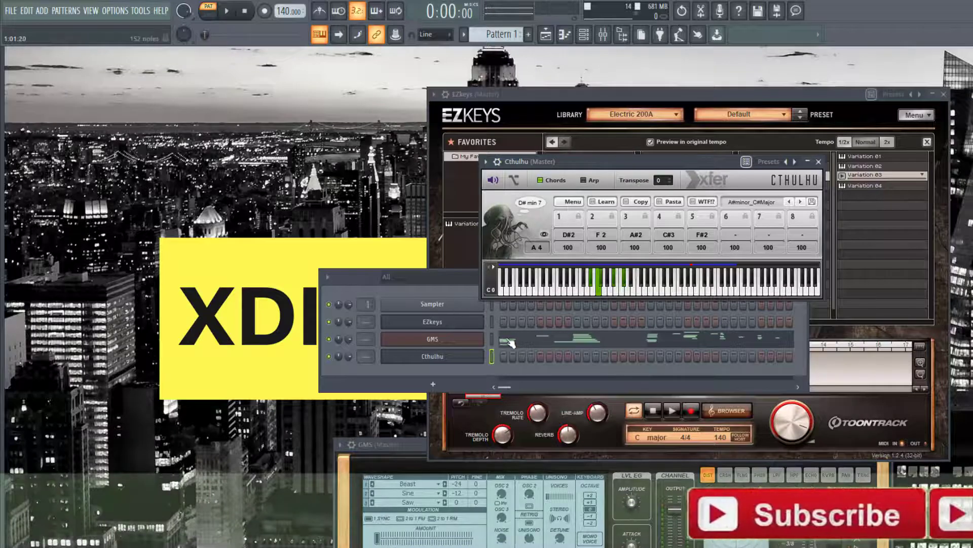
{"action": "key", "text": "r"}
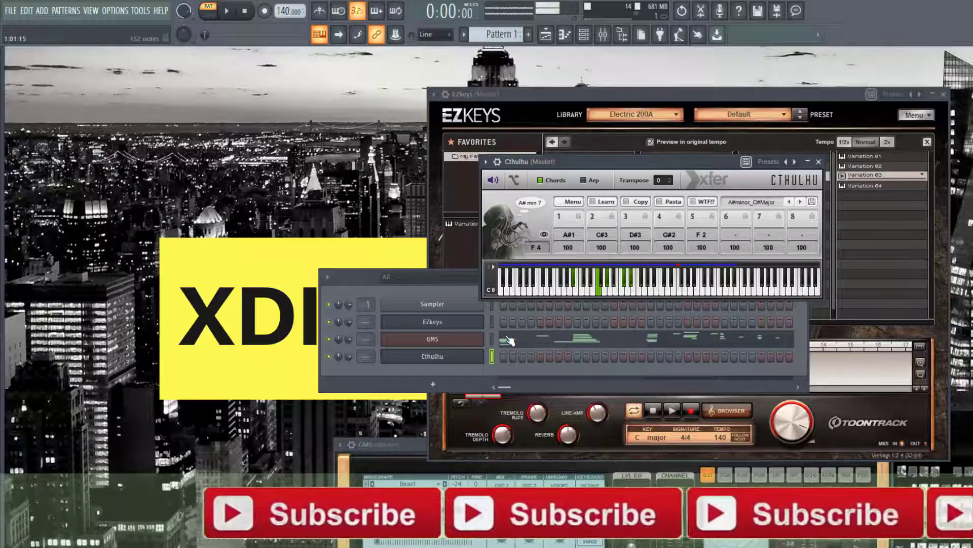
{"action": "key", "text": "u"}
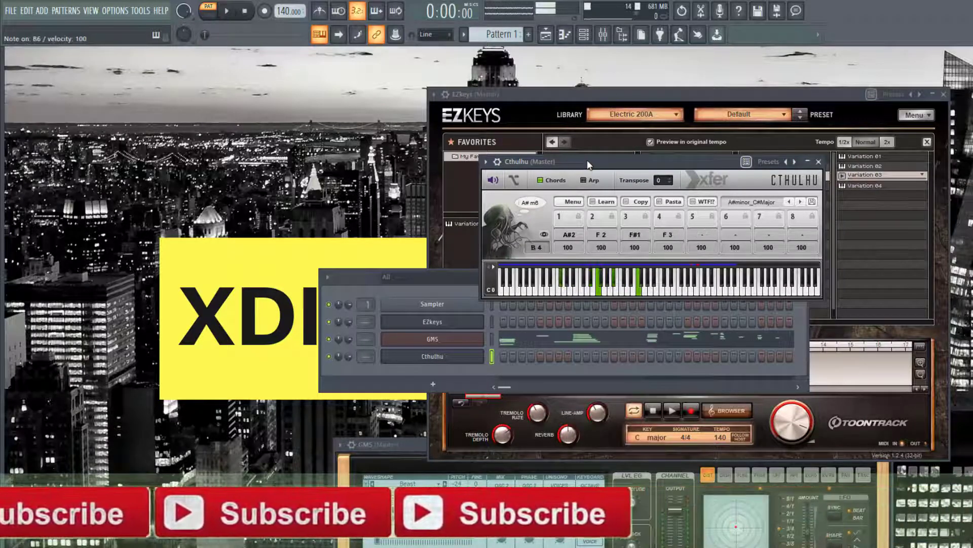
{"action": "key", "text": "i"}
{"action": "key", "text": "r"}
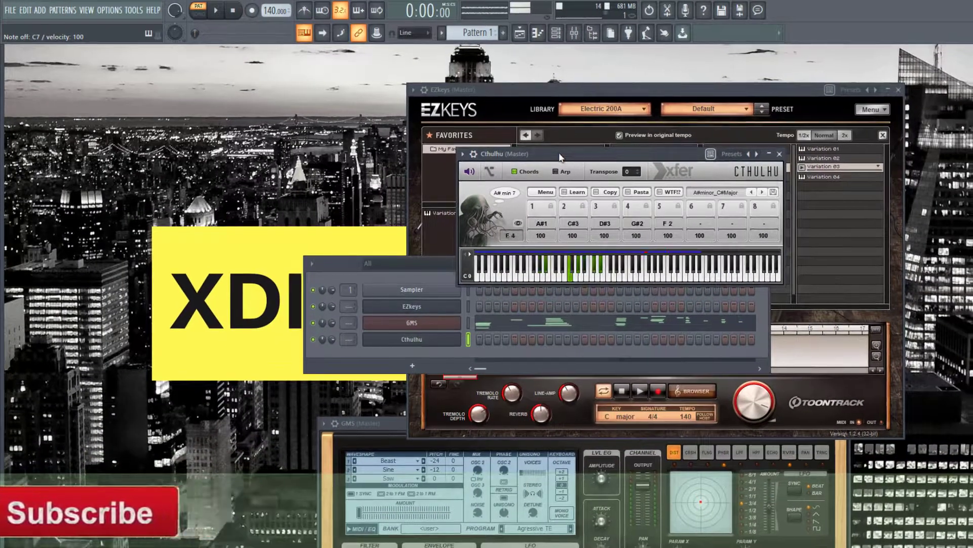
{"action": "key", "text": "t"}
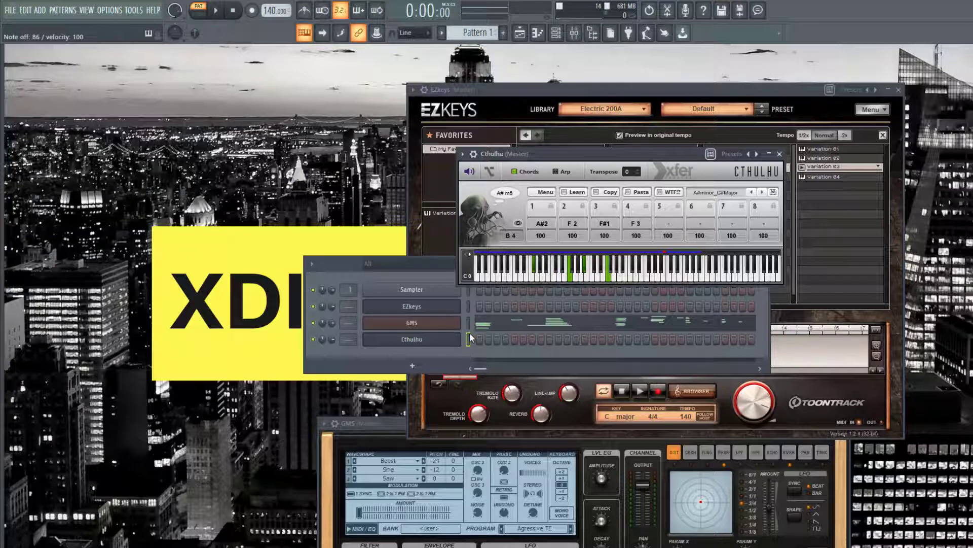
{"action": "key", "text": "i"}
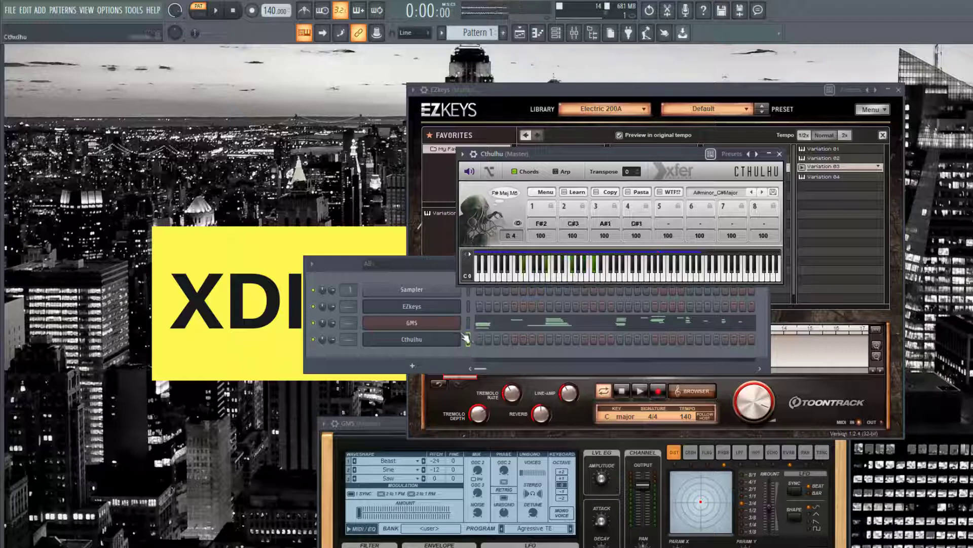
- Place an E5 note two bars long at the start of Cthulhu's piano roll and play it briefly
{"action": "right_click", "coordinate": [446, 339]}
{"action": "left_click", "coordinate": [482, 344]}
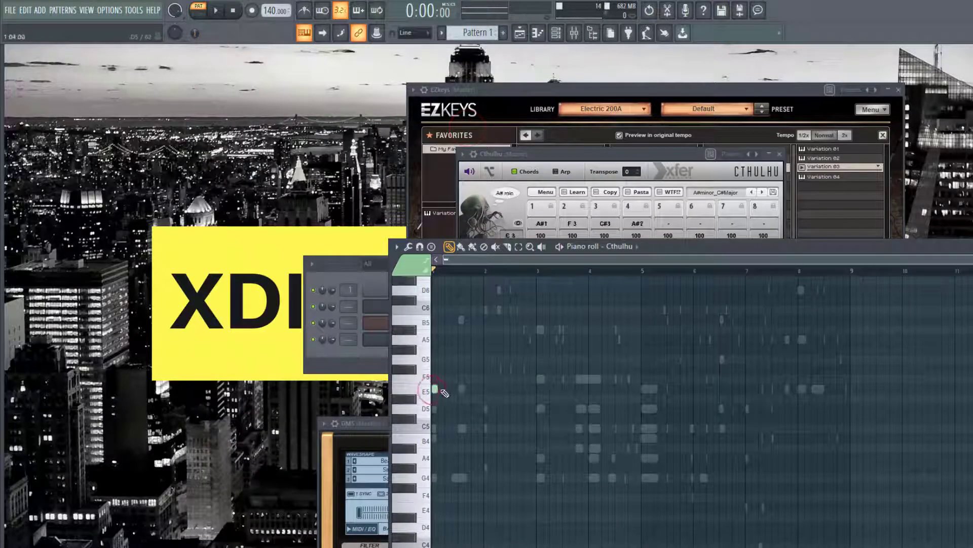
{"action": "key", "text": "space"}
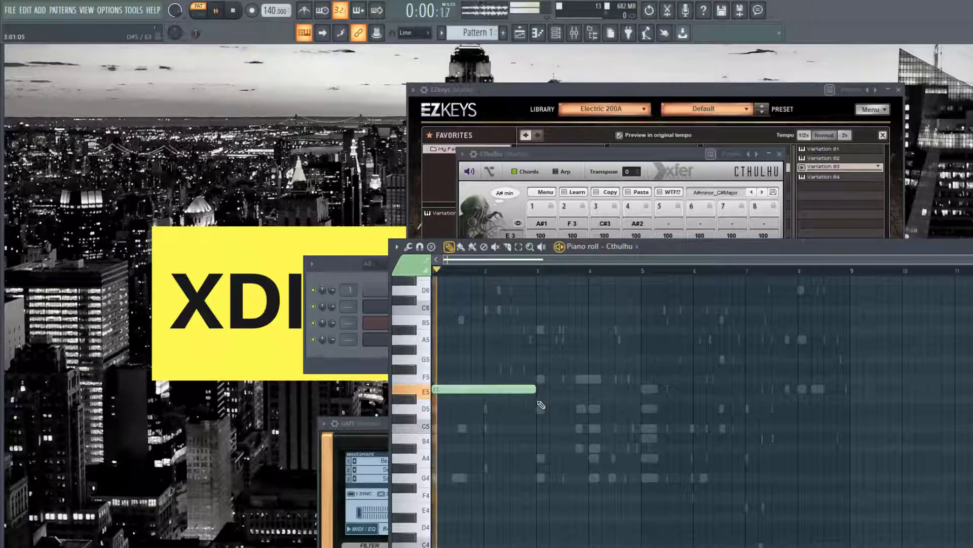
{"action": "key", "text": "space"}
- Clear the notes on the GMS channel and shorten Cthulhu's E5 note to one bar
{"action": "left_click", "coordinate": [390, 299]}
{"action": "left_click", "coordinate": [335, 269]}
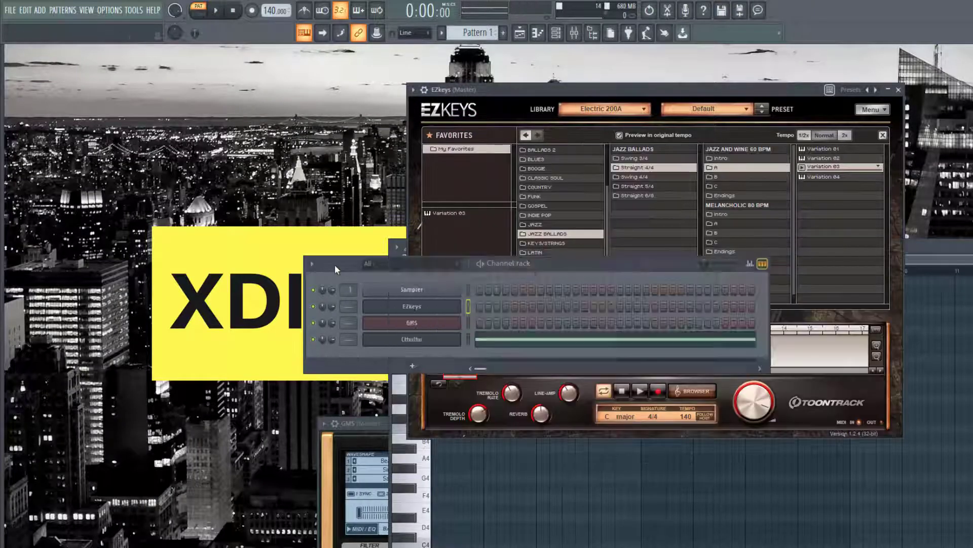
{"action": "left_click", "coordinate": [508, 340]}
{"action": "left_click", "coordinate": [517, 347]}
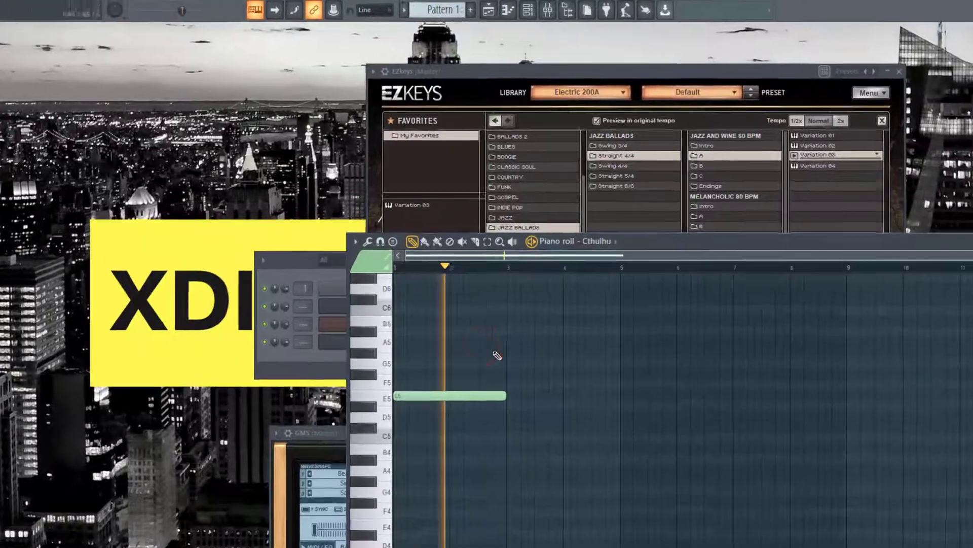
{"action": "left_click_drag", "start_coordinate": [538, 389], "coordinate": [465, 389]}
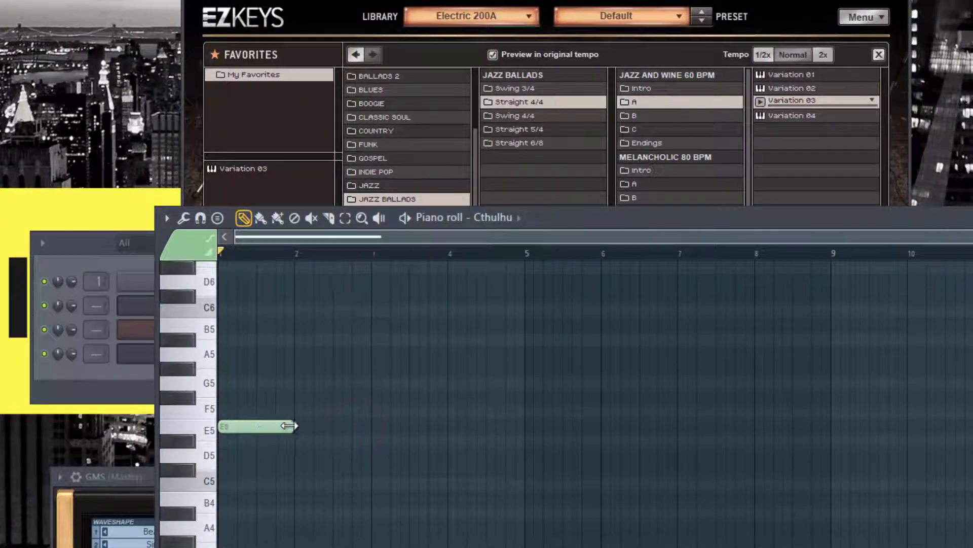
- Add one-bar notes D#5, F#5 and F5 at bars 2, 3 and 4 during playback
{"action": "key", "text": "space"}
{"action": "left_click", "coordinate": [300, 443]}
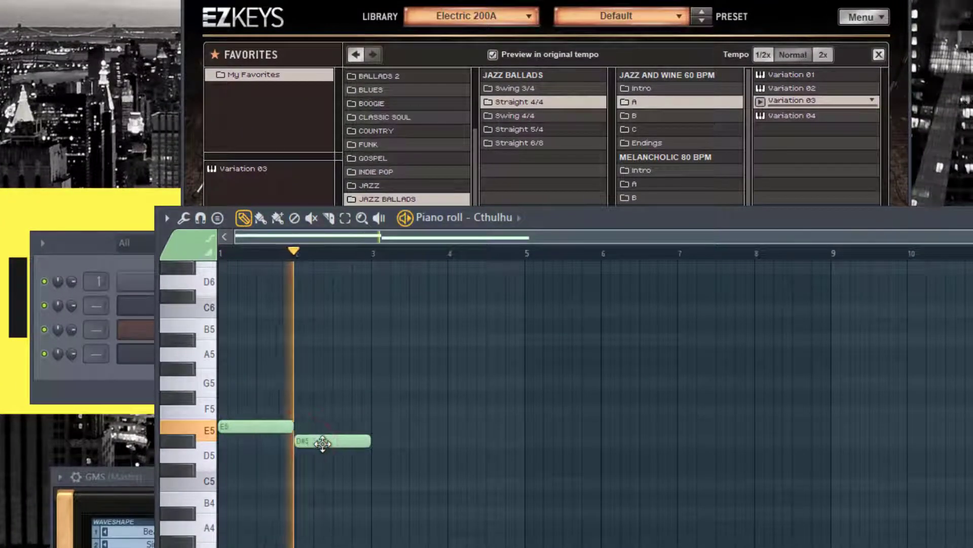
{"action": "left_click", "coordinate": [379, 398]}
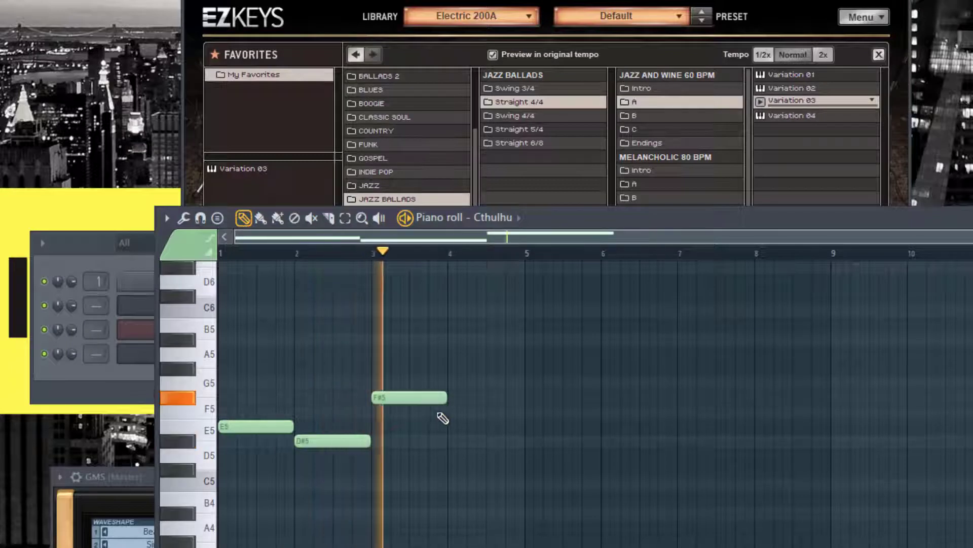
{"action": "left_click", "coordinate": [455, 411]}
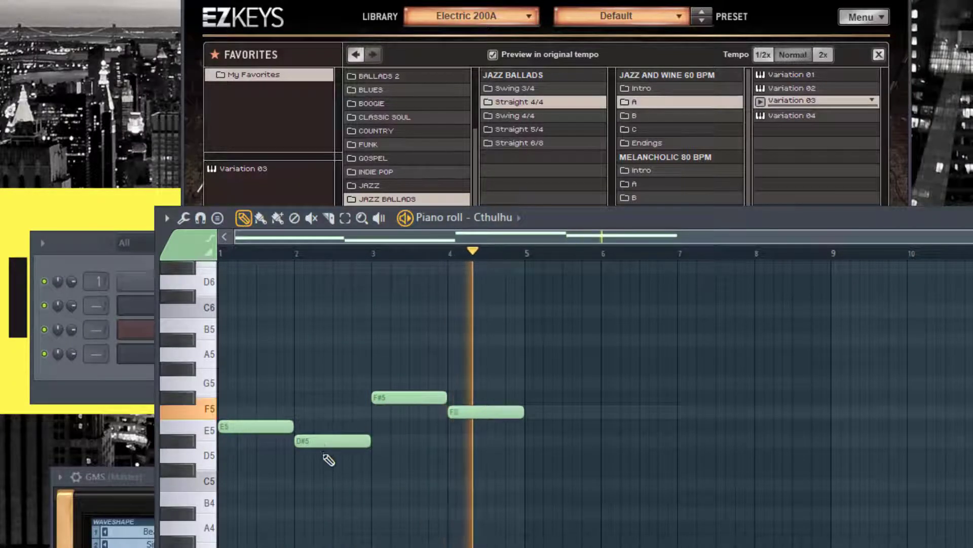
- Raise the bar 2 note to G5 while listening, and stop playback
{"action": "left_click_drag", "start_coordinate": [326, 439], "coordinate": [328, 410]}
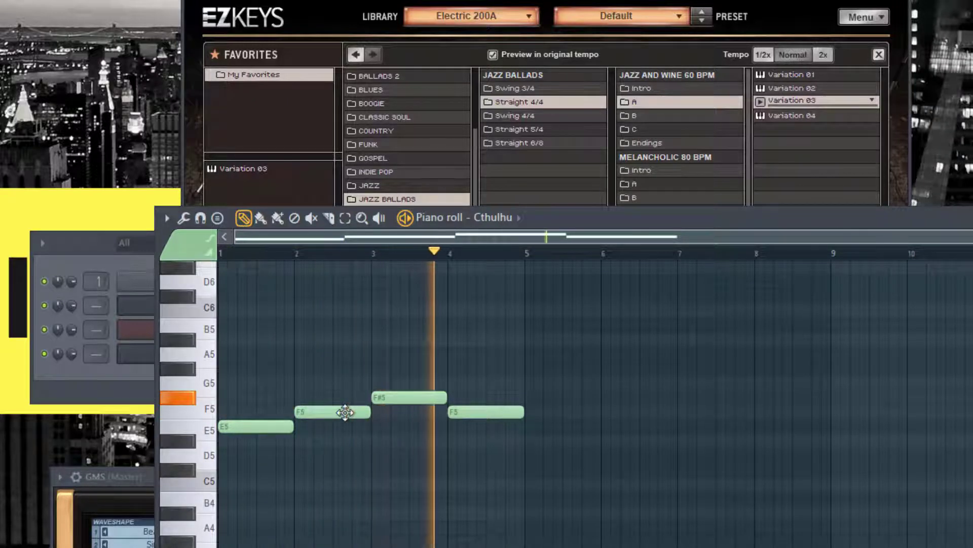
{"action": "left_click_drag", "start_coordinate": [345, 411], "coordinate": [348, 385]}
{"action": "left_click", "coordinate": [344, 380]}
{"action": "right_click", "coordinate": [360, 381]}
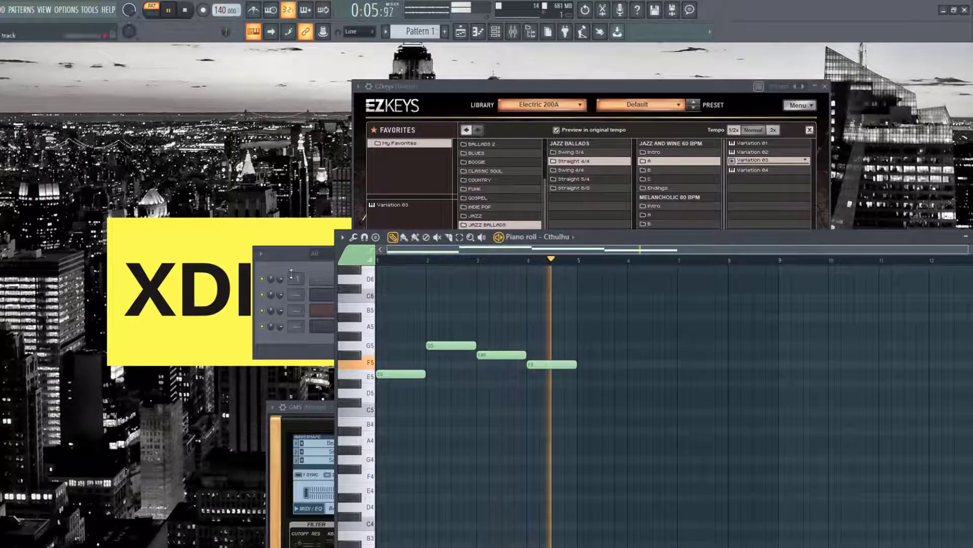
{"action": "key", "text": "space"}
- Reopen Cthulhu and audition the note sequence with the Bminor_D Major chord preset
{"action": "left_click", "coordinate": [283, 259]}
{"action": "left_click", "coordinate": [357, 326]}
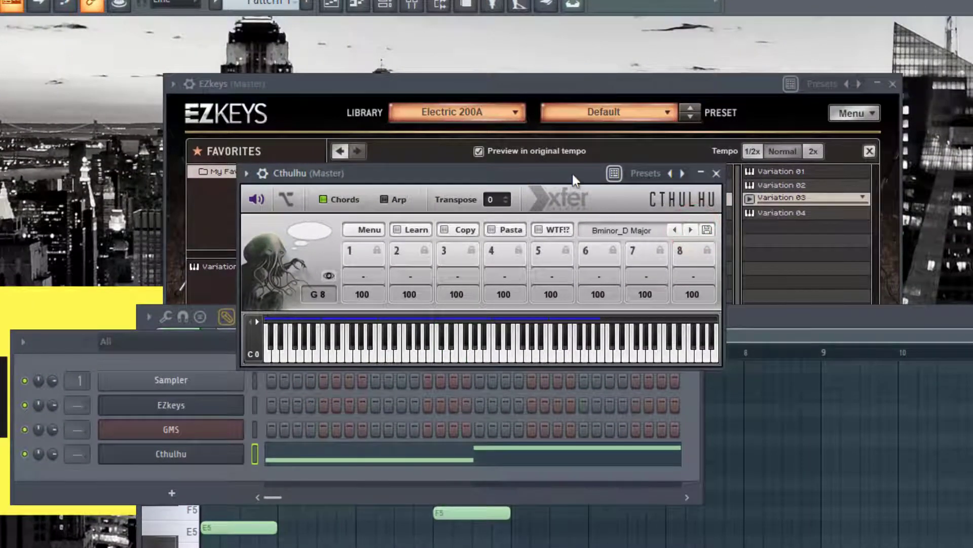
{"action": "left_click_drag", "start_coordinate": [573, 175], "coordinate": [555, 168]}
{"action": "key", "text": "space"}
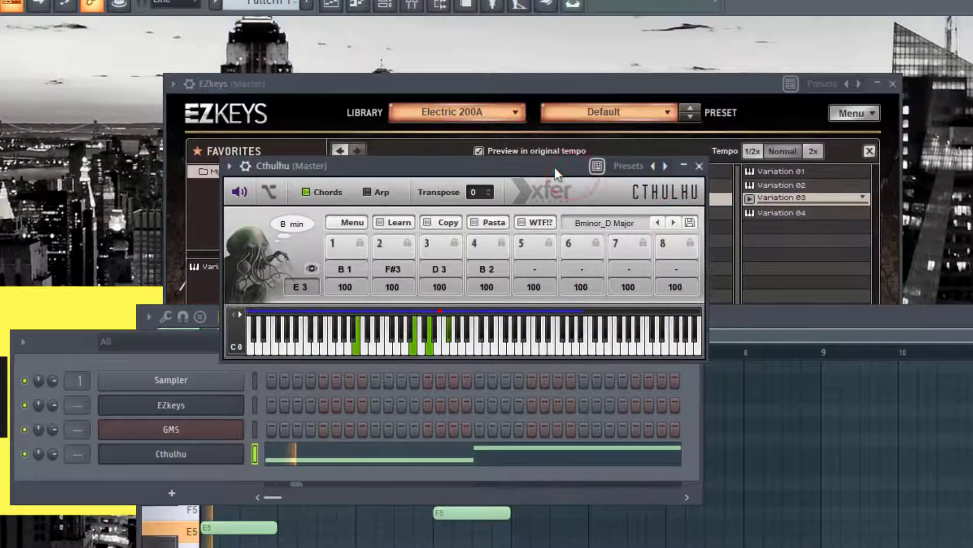
{"action": "left_click", "coordinate": [865, 351]}
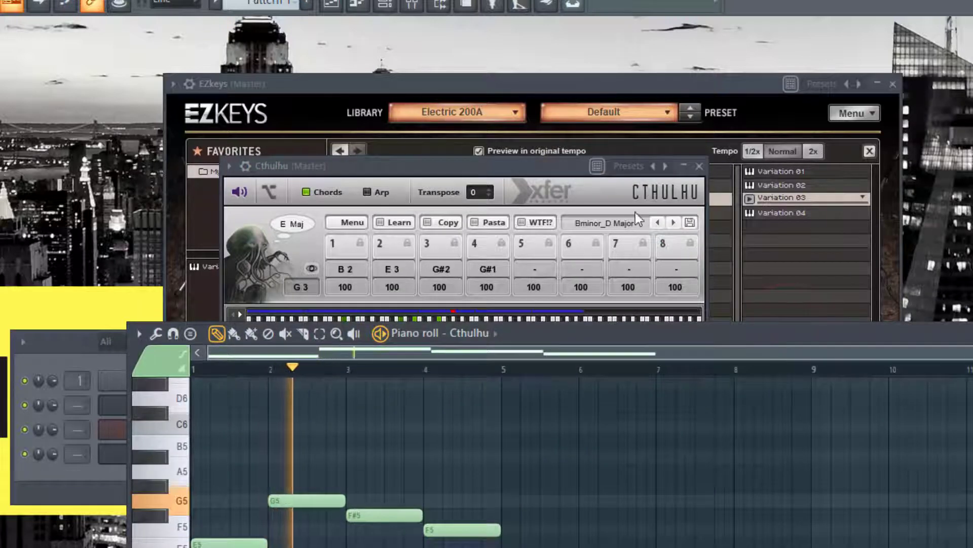
{"action": "key", "text": "space"}
- Switch Cthulhu to the C minor_D#Major chord preset, audition the sequence, and turn on Arp
{"action": "left_click", "coordinate": [673, 222]}
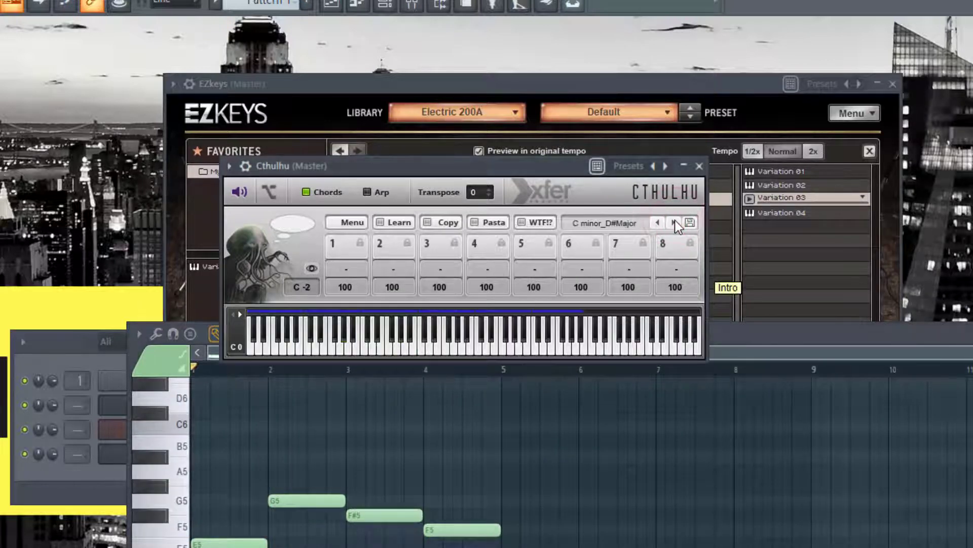
{"action": "left_click", "coordinate": [828, 337]}
{"action": "key", "text": "space"}
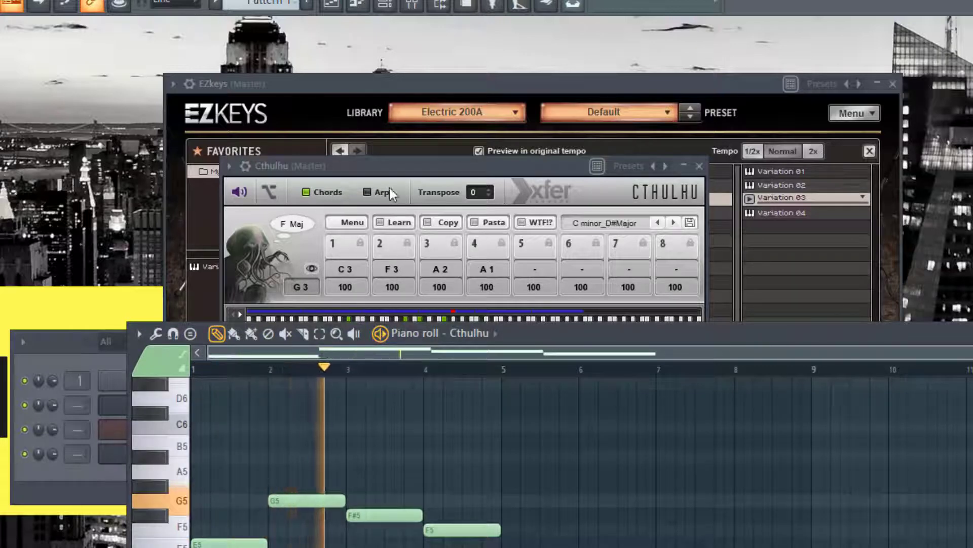
{"action": "left_click", "coordinate": [368, 192]}
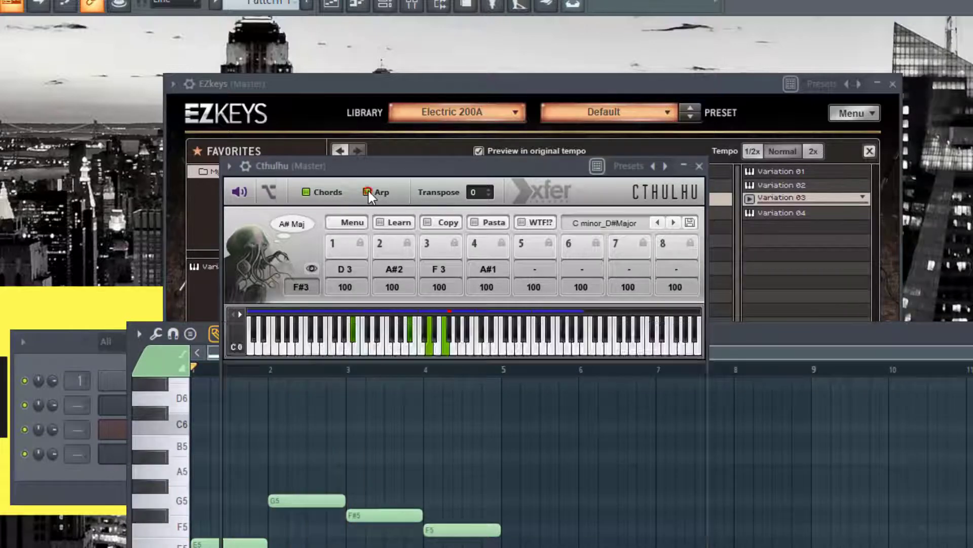
{"action": "left_click_drag", "start_coordinate": [421, 169], "coordinate": [582, 97]}
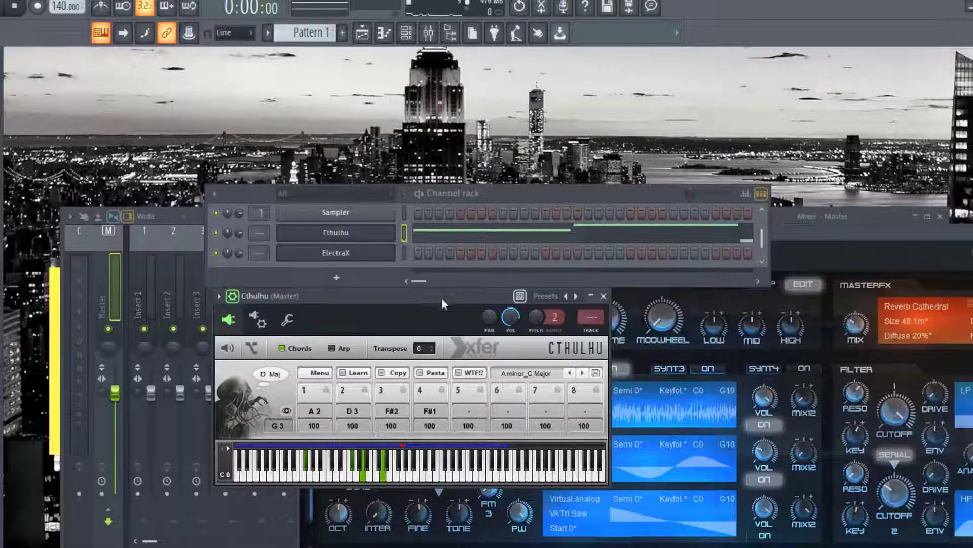
{"action": "left_click_drag", "start_coordinate": [442, 299], "coordinate": [488, 299]}
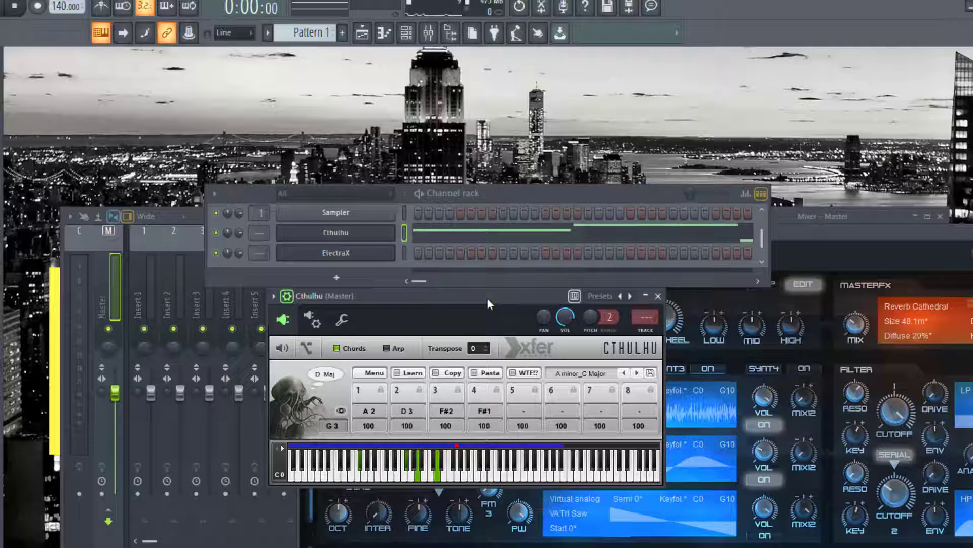
{"action": "left_click_drag", "start_coordinate": [488, 300], "coordinate": [503, 299]}
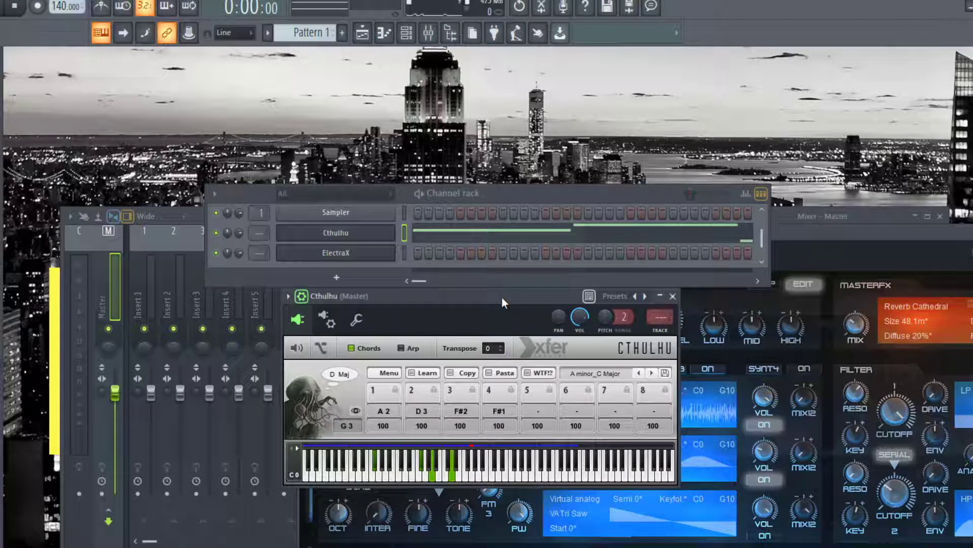